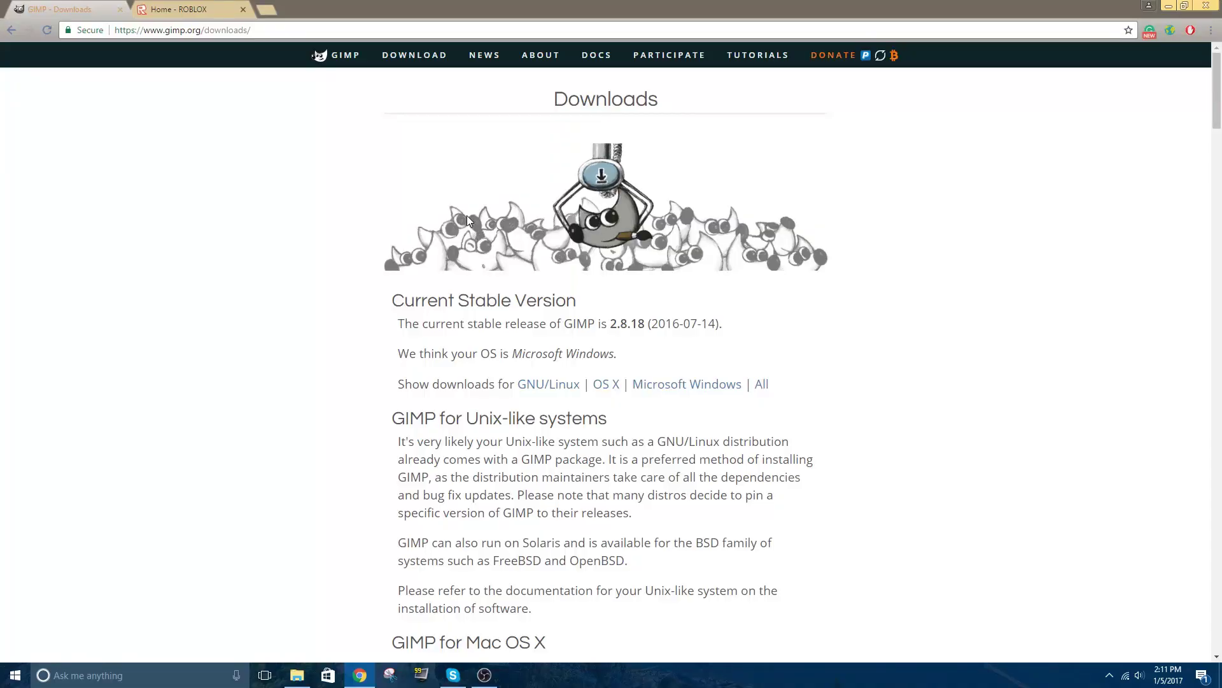
pyautogui.scroll(-14, 467, 215)
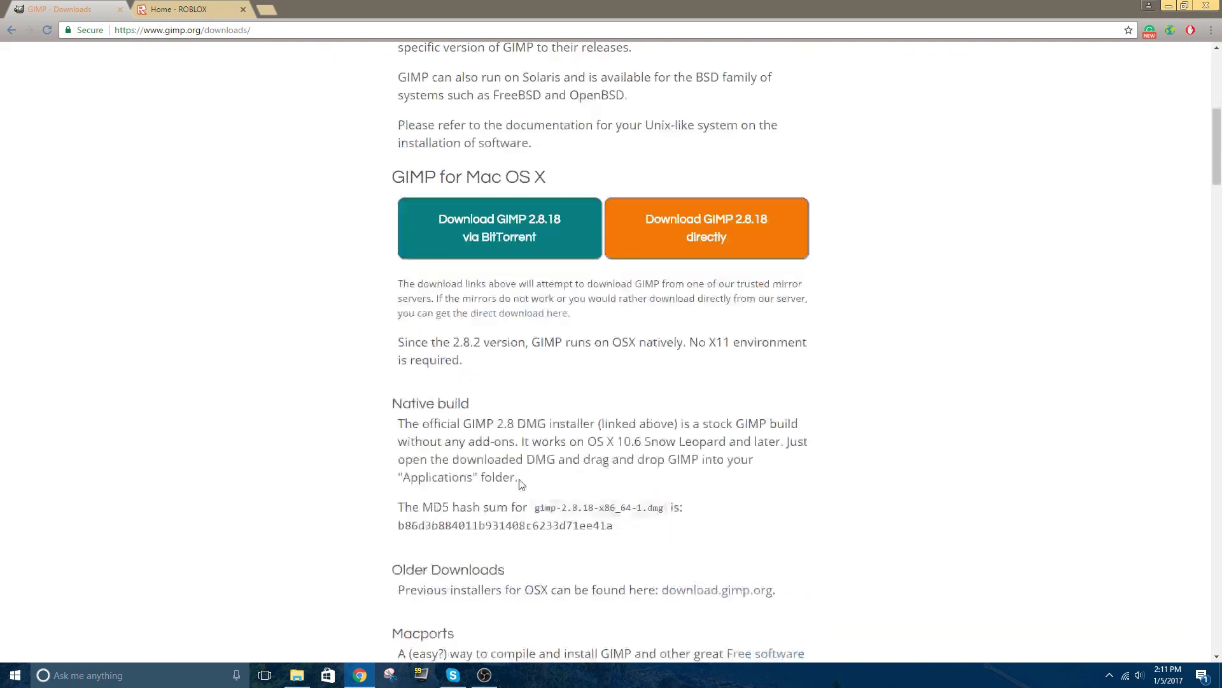
pyautogui.scroll(-8, 525, 444)
pyautogui.scroll(15, 701, 262)
pyautogui.scroll(-13, 702, 254)
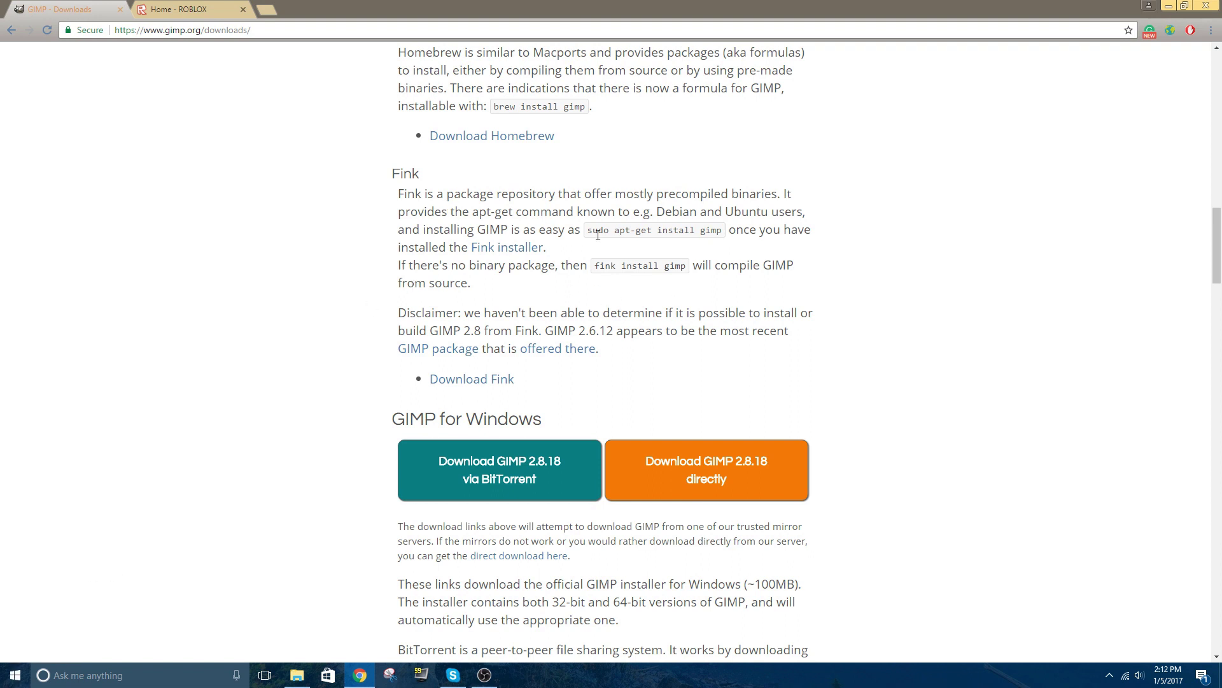
pyautogui.scroll(20, 575, 296)
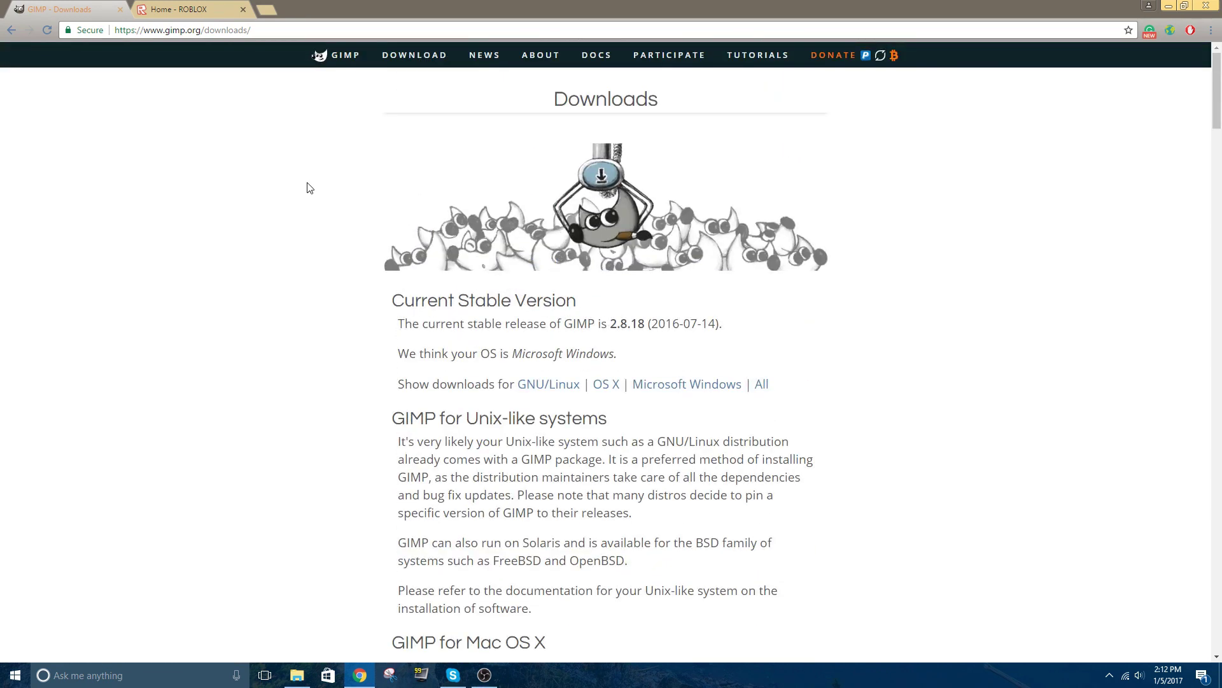
pyautogui.press('super+d')
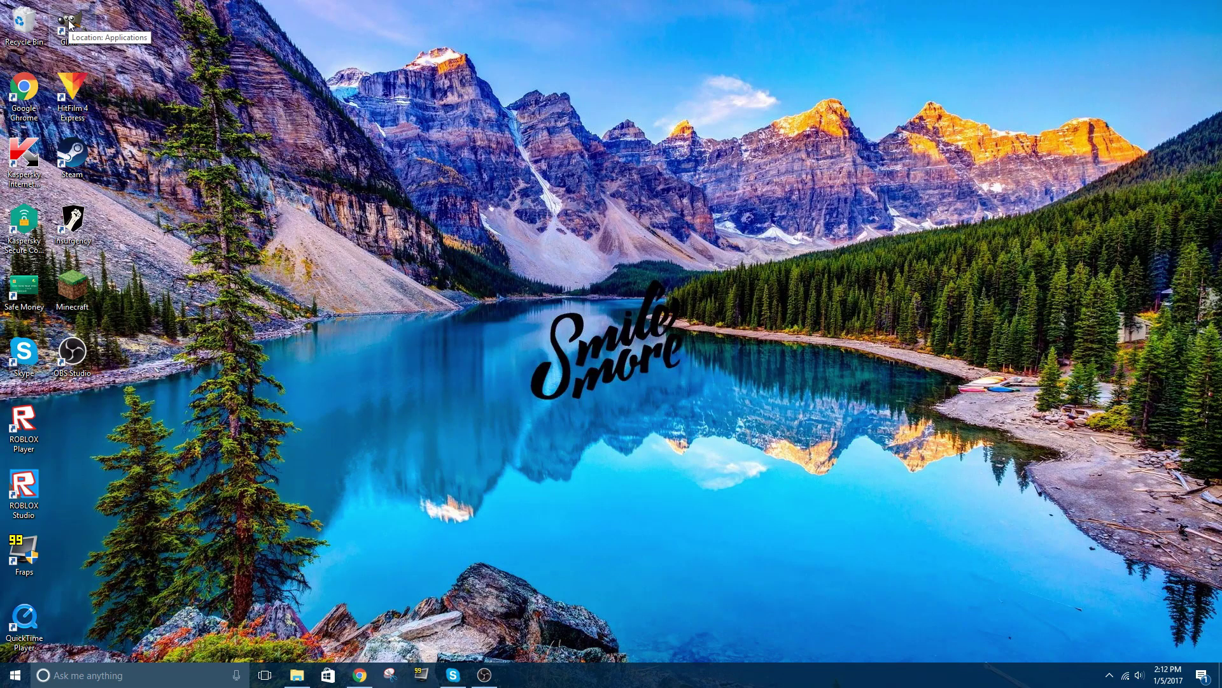
pyautogui.click(360, 675)
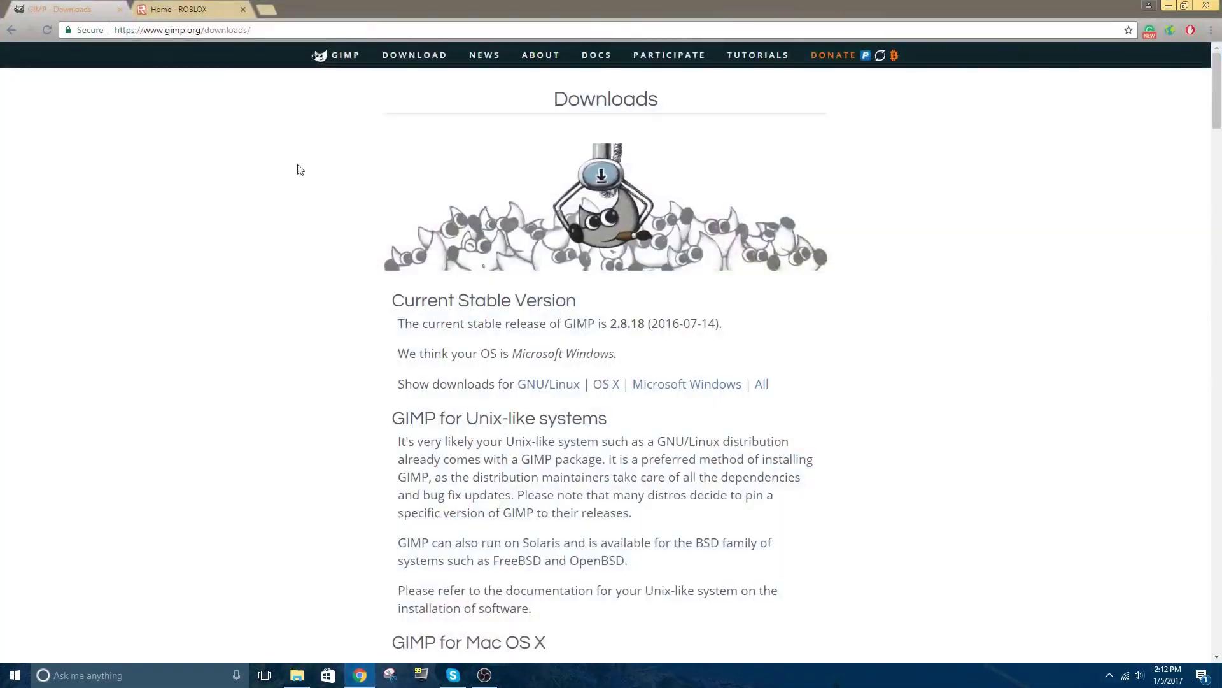
# Open the downloadable shirt template image from Roblox's Develop > Shirts page.
pyautogui.click(180, 7)
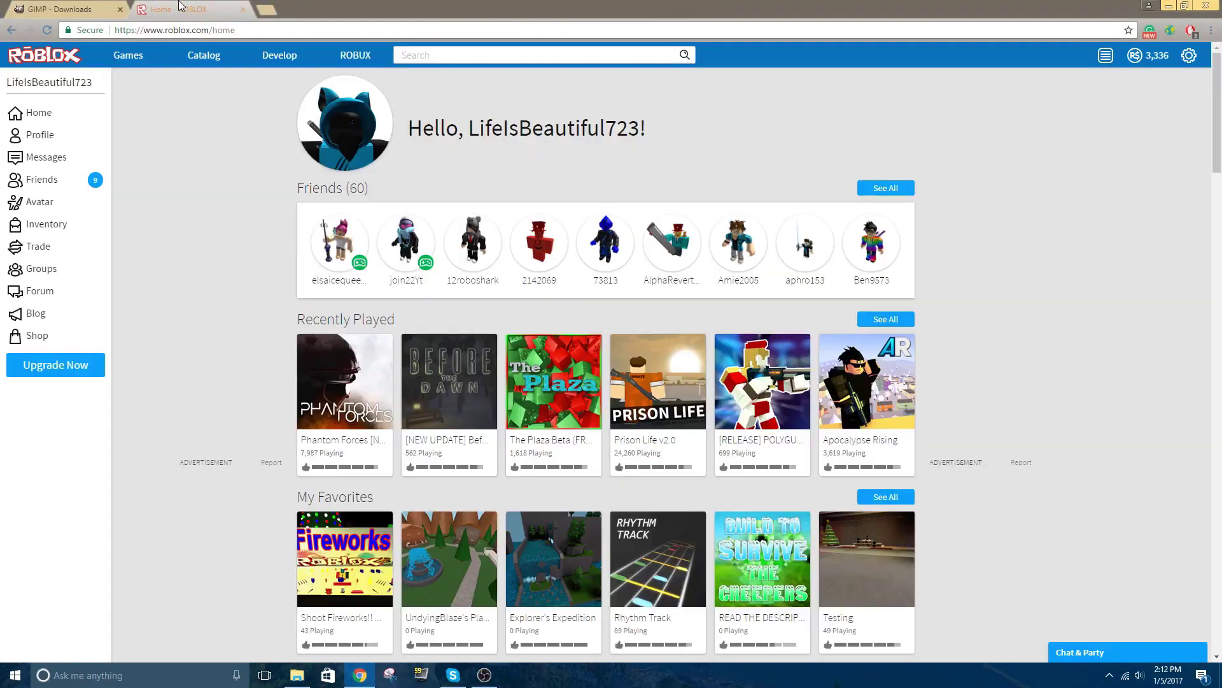
pyautogui.click(278, 56)
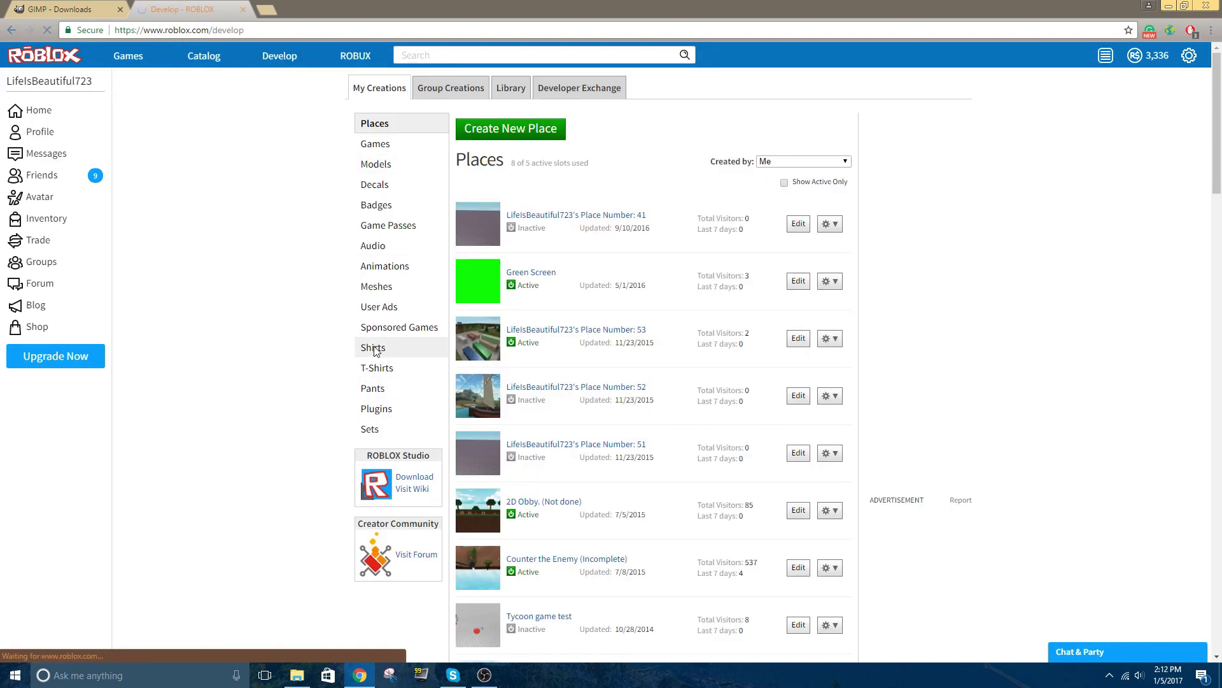
pyautogui.click(622, 157)
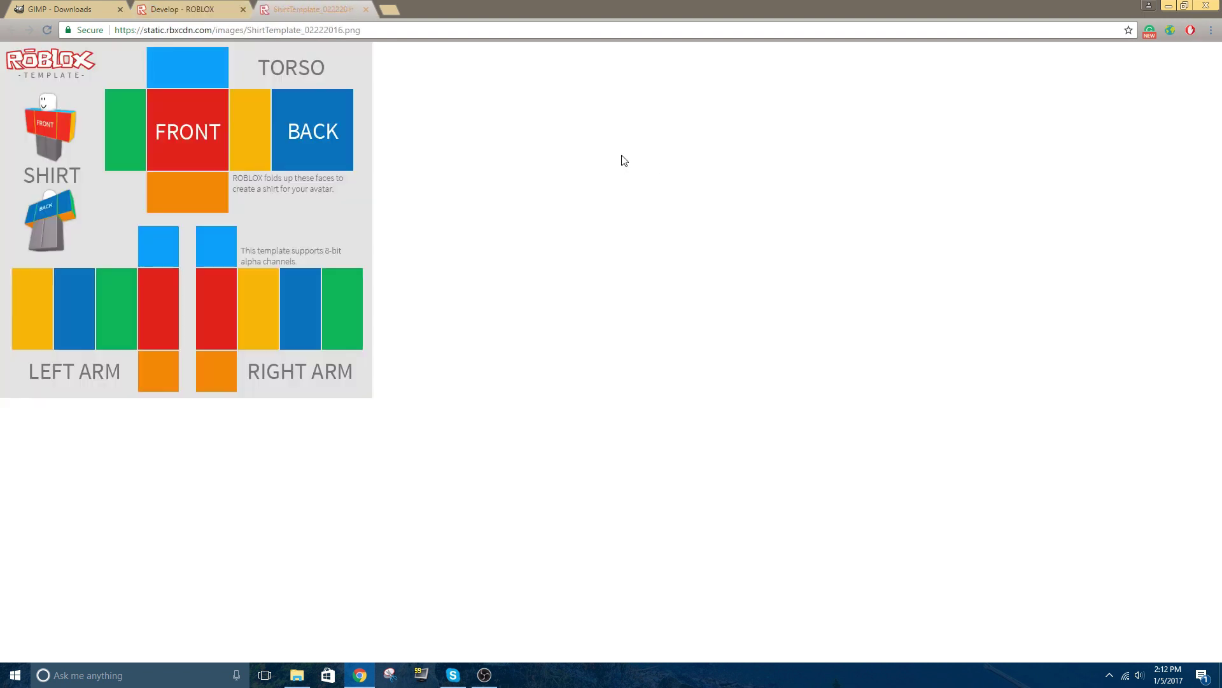
# Save the ShirtTemplate_02222016 PNG image to the Desktop.
pyautogui.rightClick(189, 121)
pyautogui.click(268, 141)
pyautogui.click(207, 145)
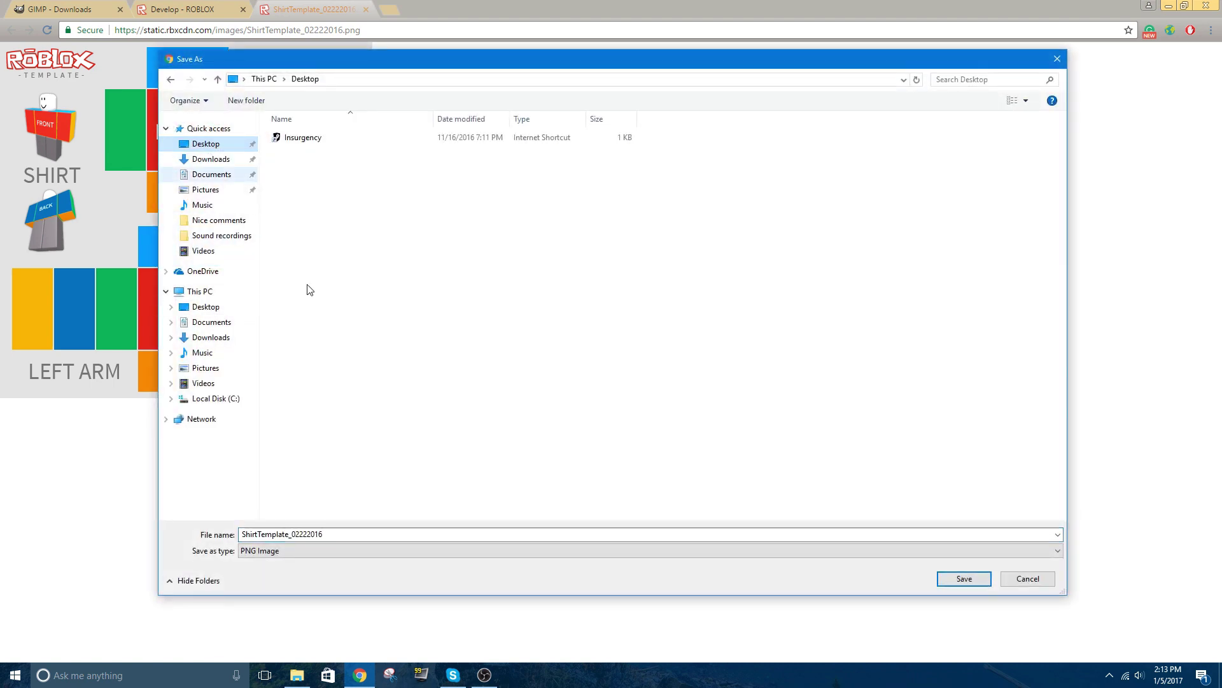
pyautogui.click(963, 579)
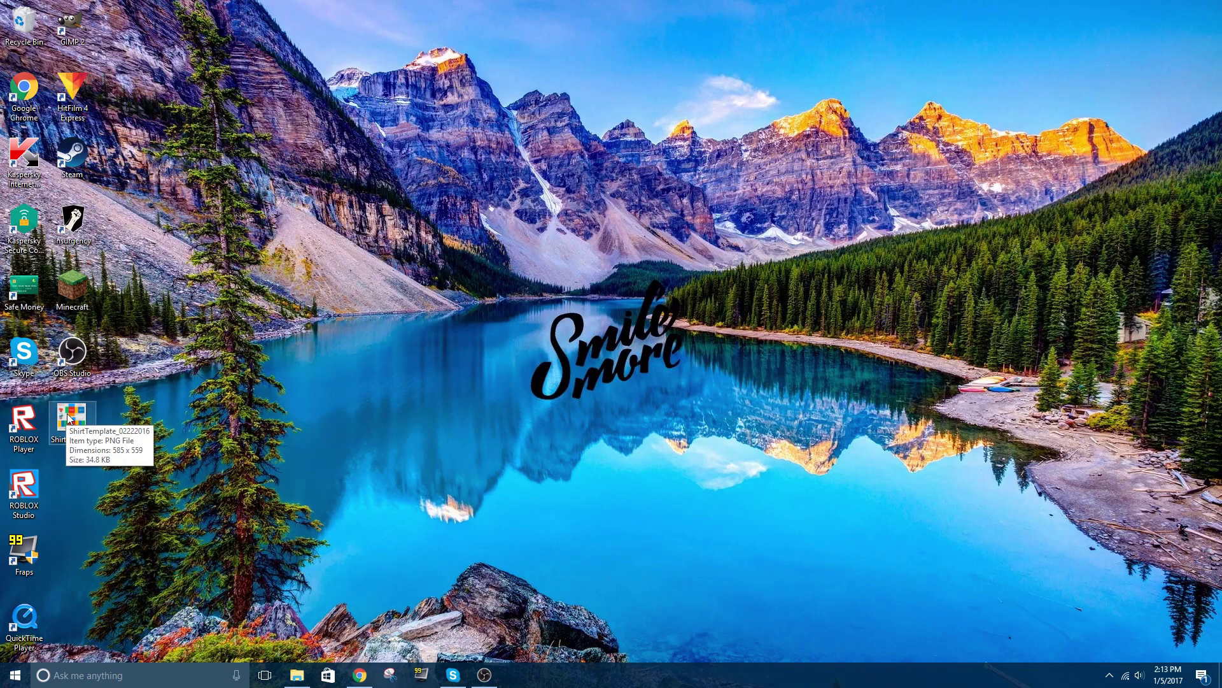
# Launch GIMP and reposition its empty window and toolbox.
pyautogui.moveTo(68, 417); pyautogui.dragTo(71, 27)
pyautogui.moveTo(511, 44); pyautogui.dragTo(511, 163)
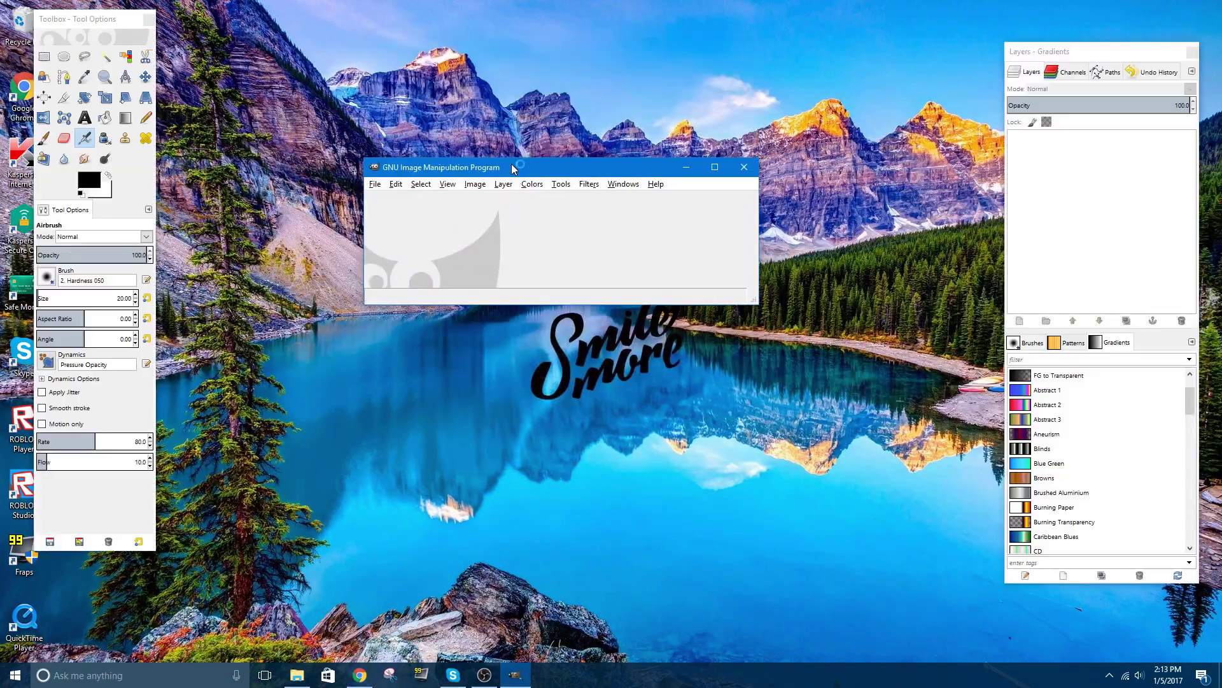
pyautogui.moveTo(68, 22); pyautogui.dragTo(197, 25)
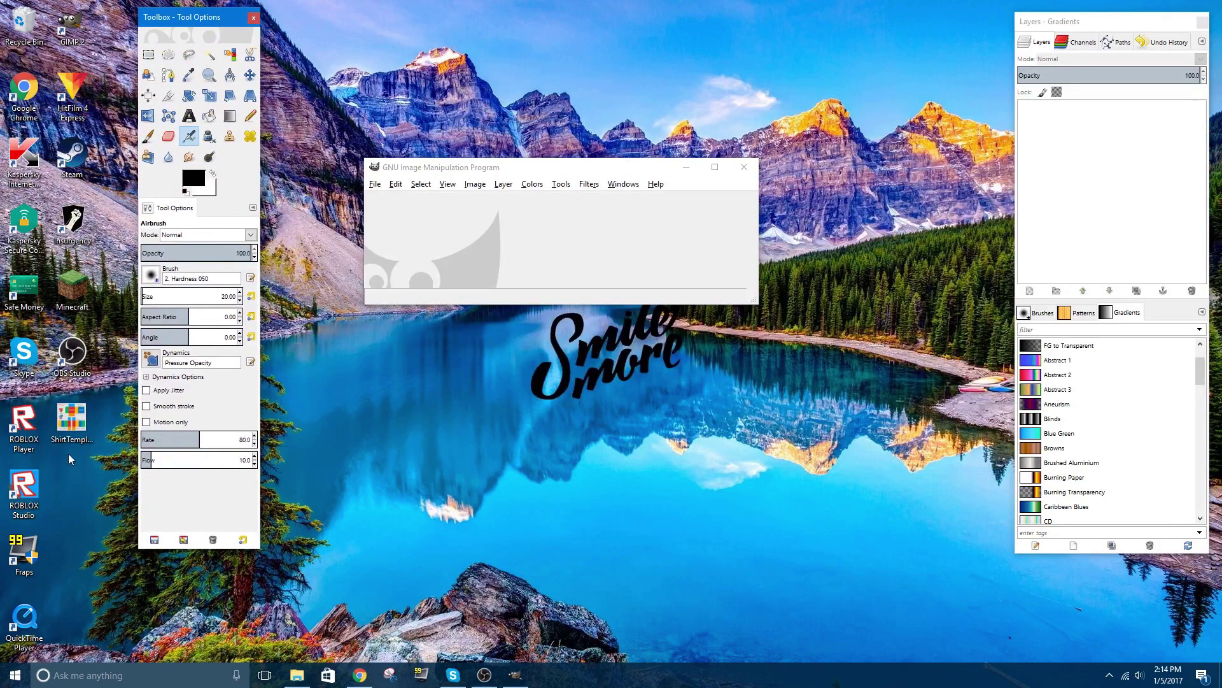
# Open ShirtTemplate_02222016 in GIMP and arrange the toolbox and image window.
pyautogui.moveTo(70, 417); pyautogui.dragTo(423, 238)
pyautogui.click(375, 184)
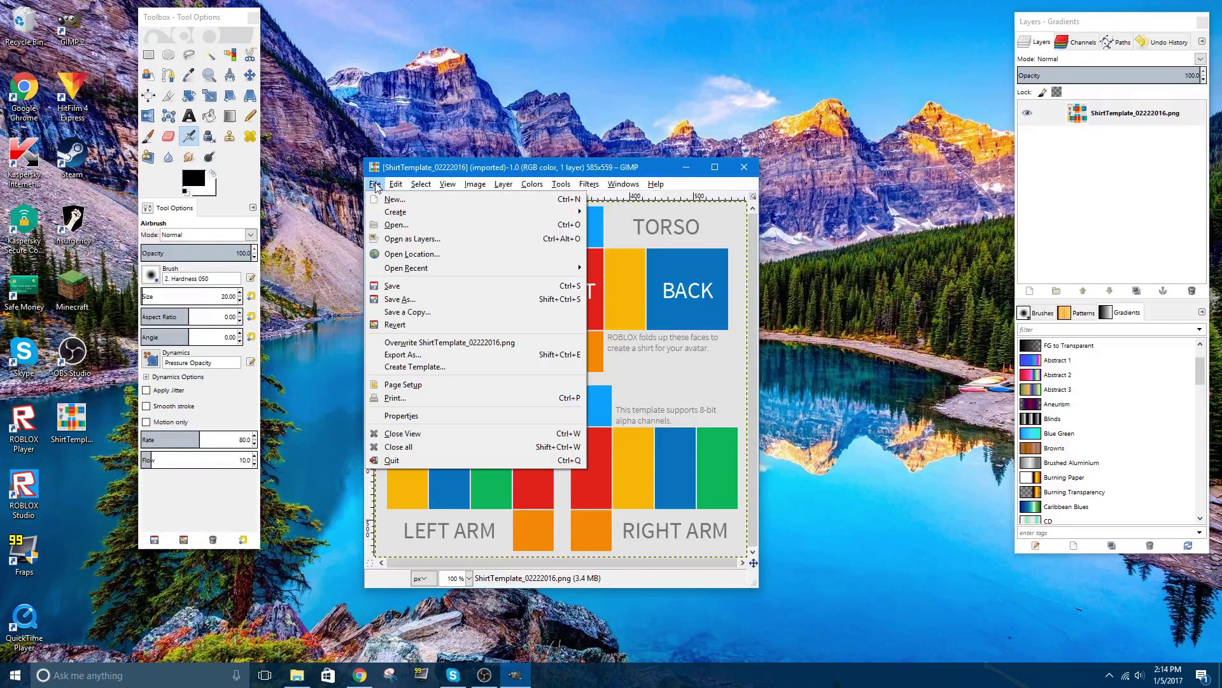
pyautogui.click(177, 20)
pyautogui.moveTo(176, 20); pyautogui.dragTo(51, 15)
pyautogui.moveTo(583, 173); pyautogui.dragTo(590, 124)
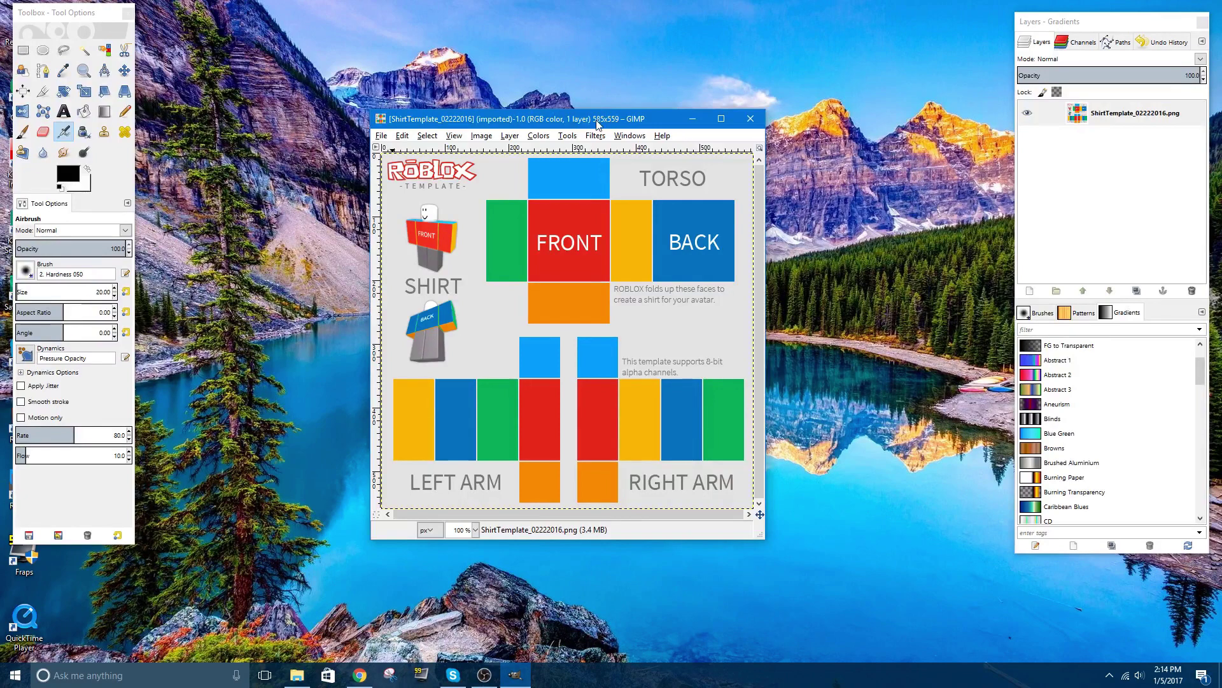
# Maximize the image window and zoom the shirt template to 150%.
pyautogui.click(721, 118)
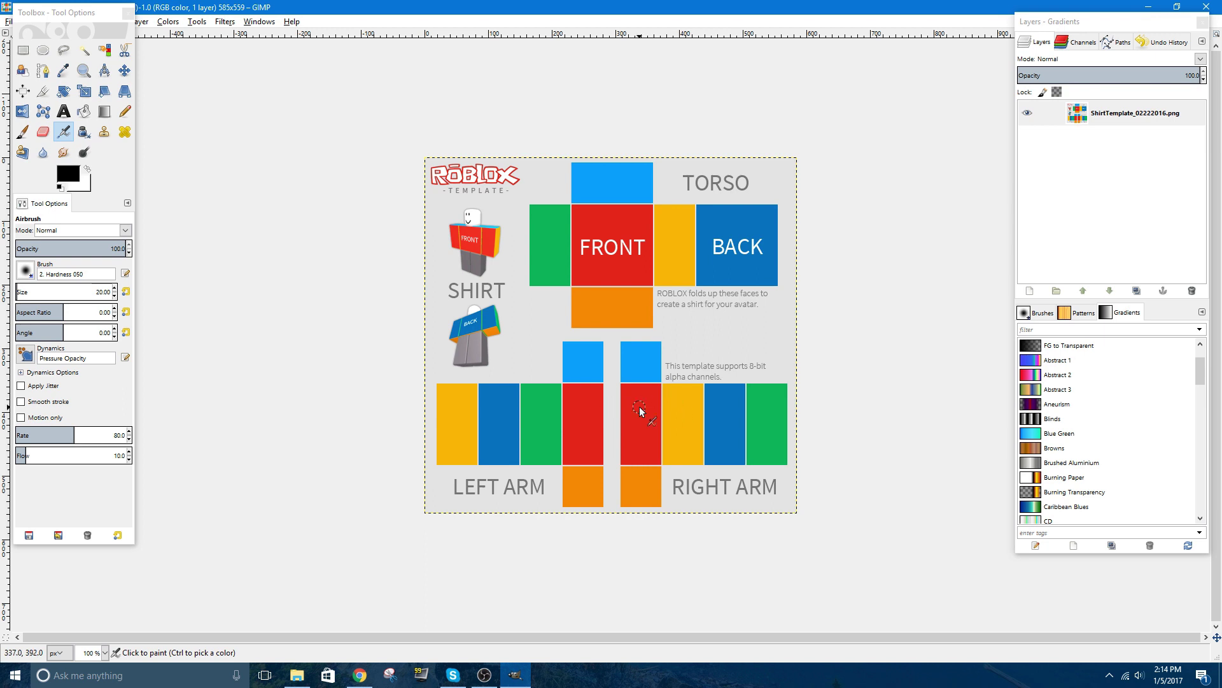
pyautogui.press('+')
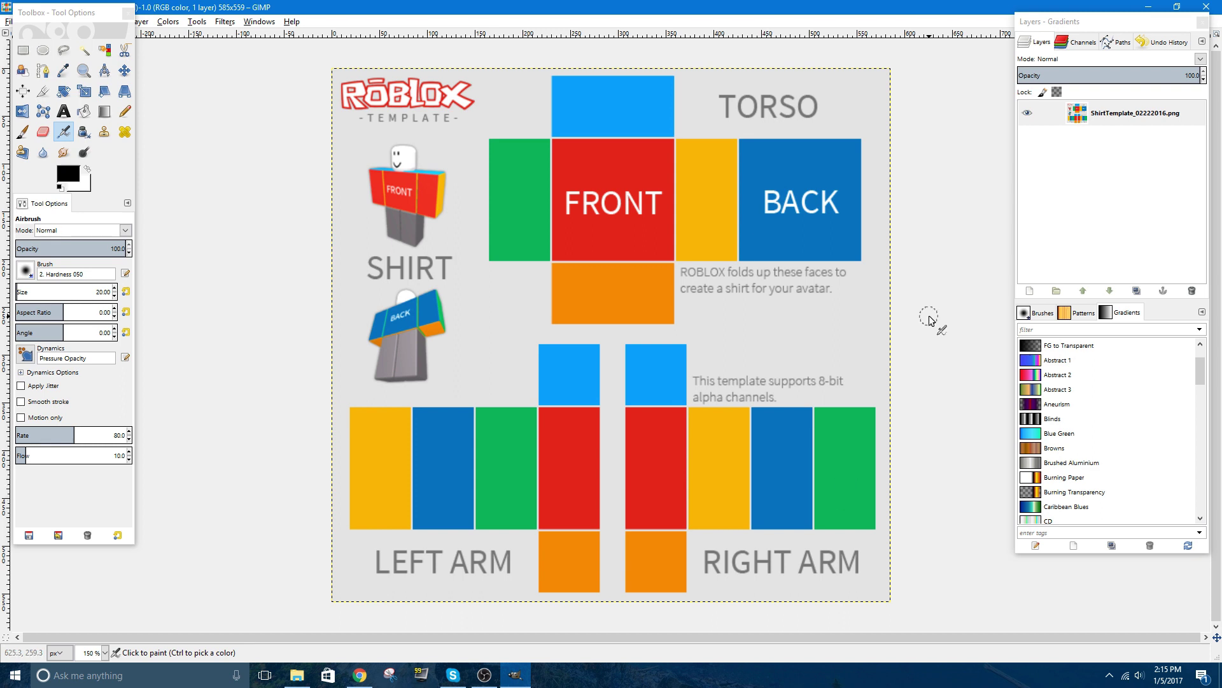
# Add a transparent layer below the template and merge the visible layers into one.
pyautogui.click(1031, 290)
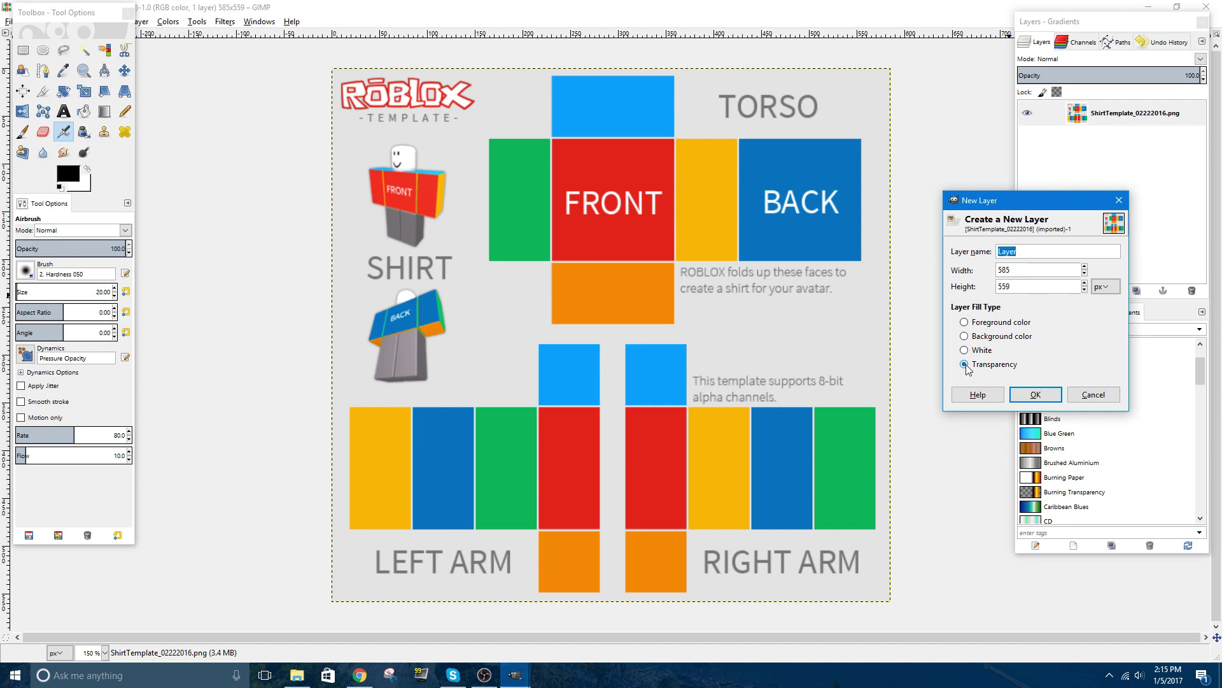
pyautogui.click(1034, 396)
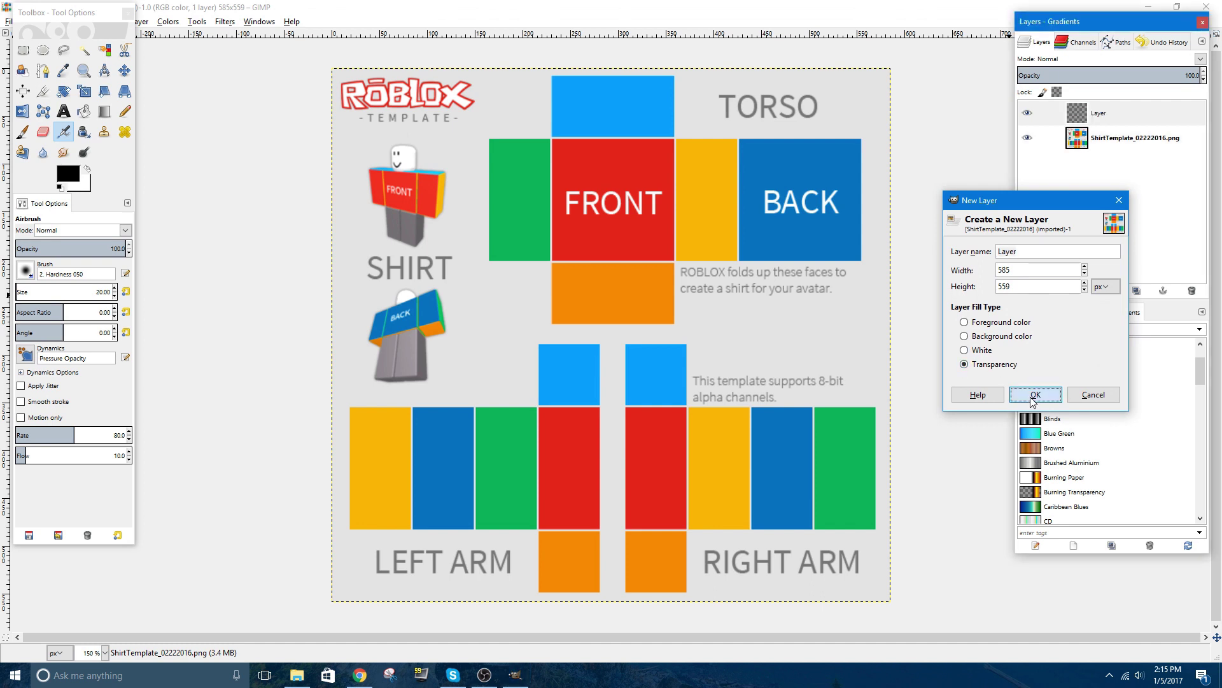
pyautogui.moveTo(1111, 116); pyautogui.dragTo(1115, 145)
pyautogui.click(1110, 115)
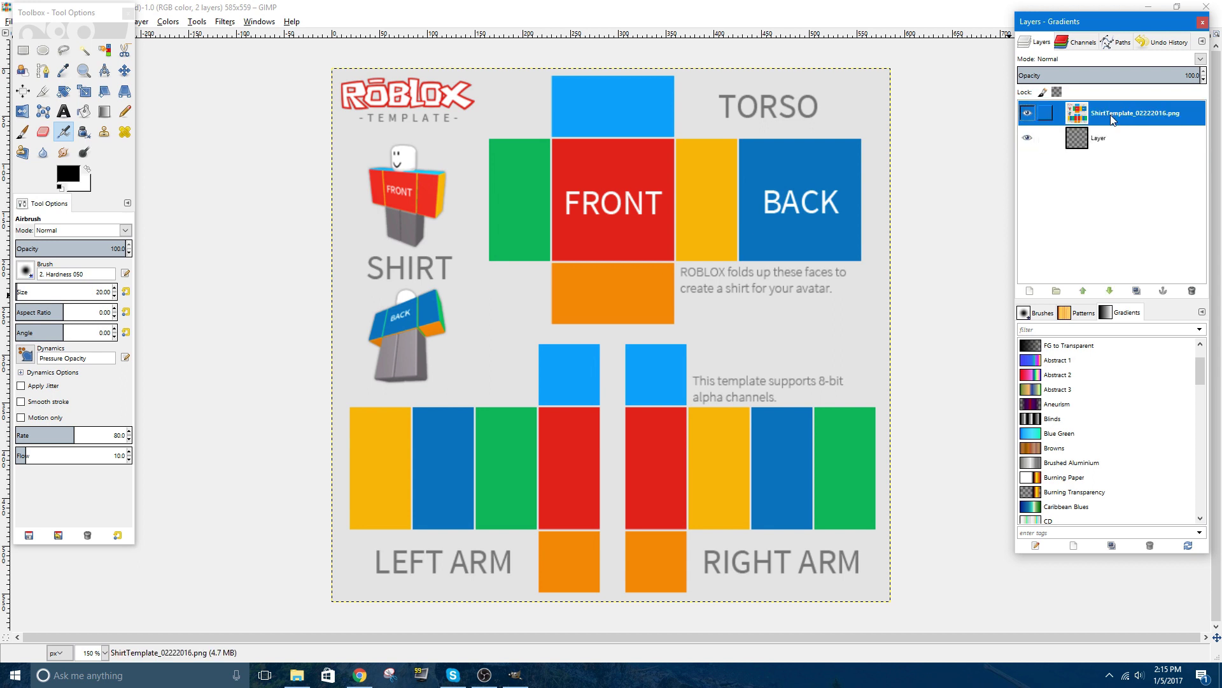
pyautogui.rightClick(1110, 115)
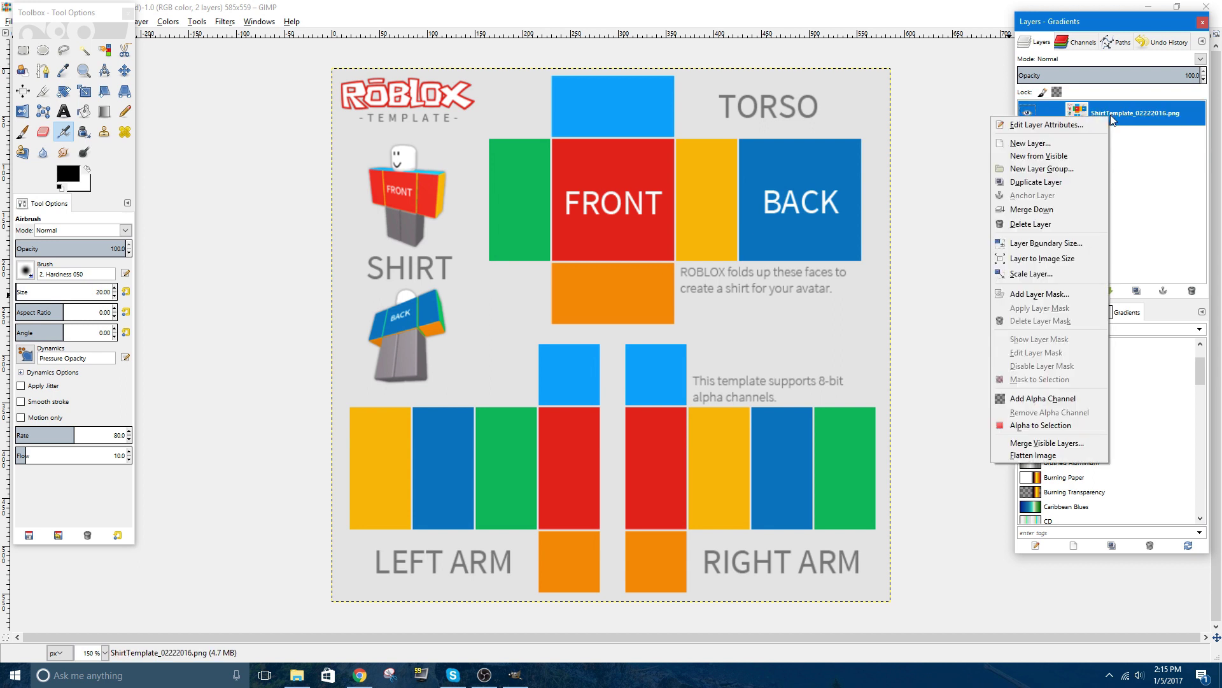
pyautogui.click(1047, 442)
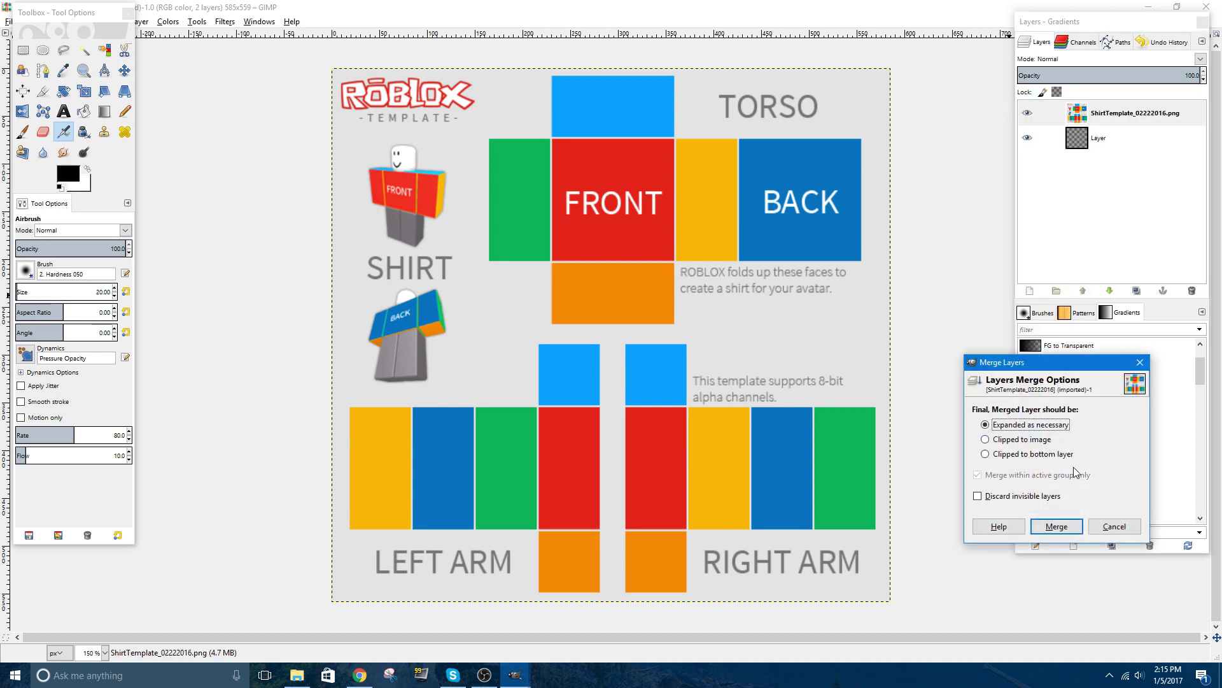
pyautogui.click(1053, 521)
# Test-erase a stroke on the green torso panel, then undo it.
pyautogui.hotkey('shift', 'e')
pyautogui.moveTo(525, 219); pyautogui.dragTo(526, 202)
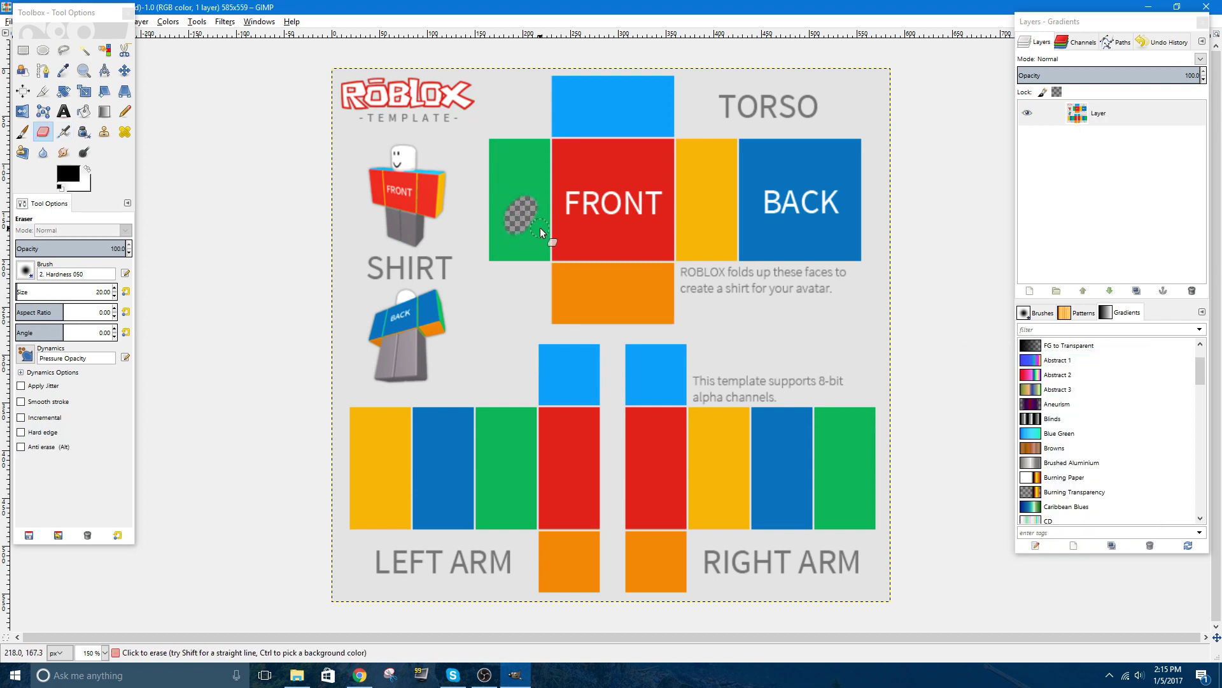
pyautogui.hotkey('ctrl', 'z')
# Rectangle-select a strip along the bottom of the yellow left-arm panel.
pyautogui.click(25, 53)
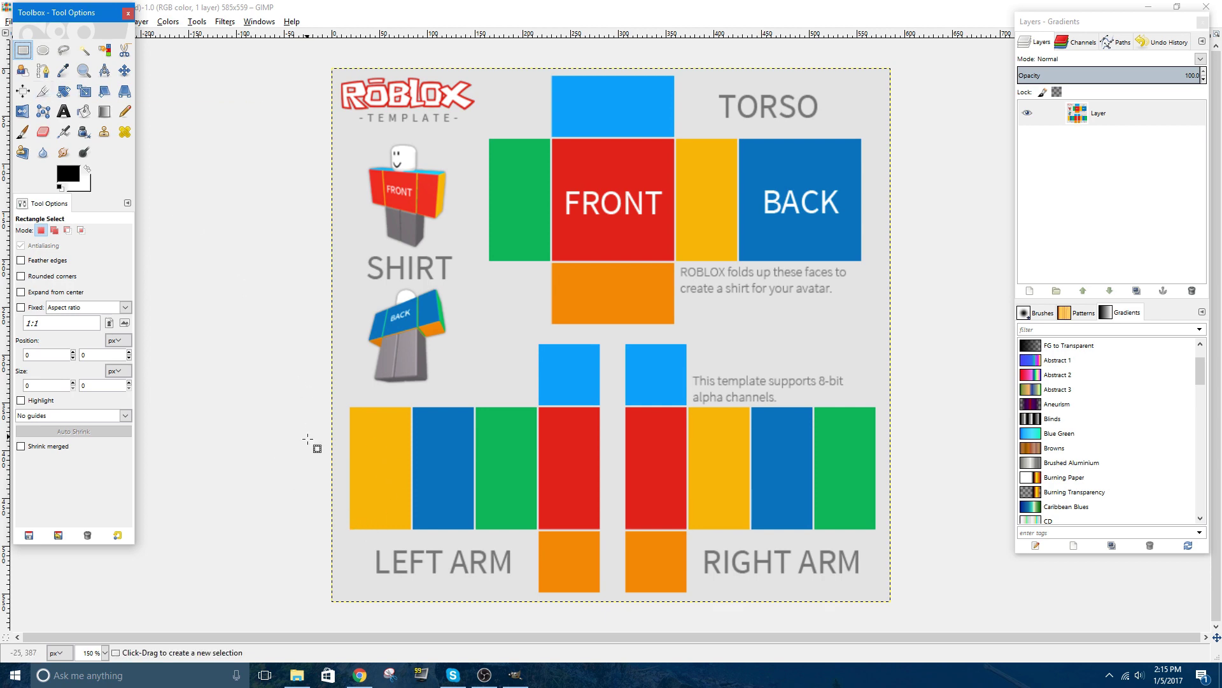
pyautogui.keyDown('ctrl'); pyautogui.scroll(3, 353, 548); pyautogui.keyUp('ctrl')
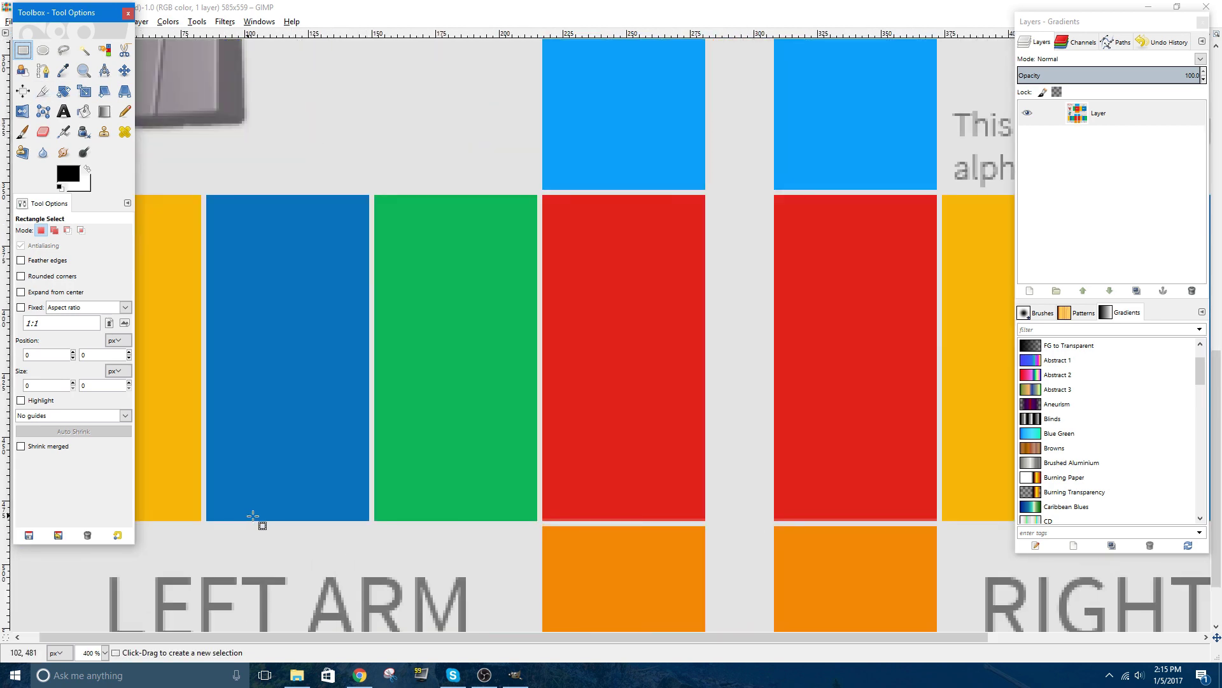
pyautogui.moveTo(495, 637); pyautogui.dragTo(479, 636)
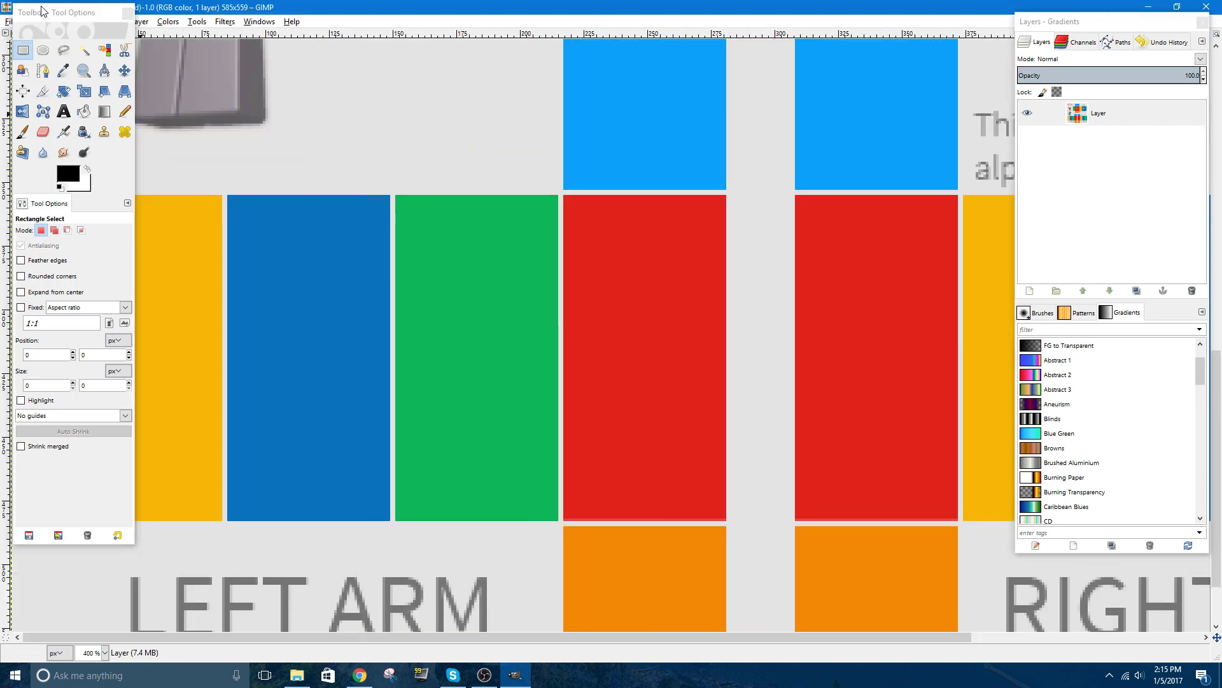
pyautogui.moveTo(43, 14); pyautogui.dragTo(851, 60)
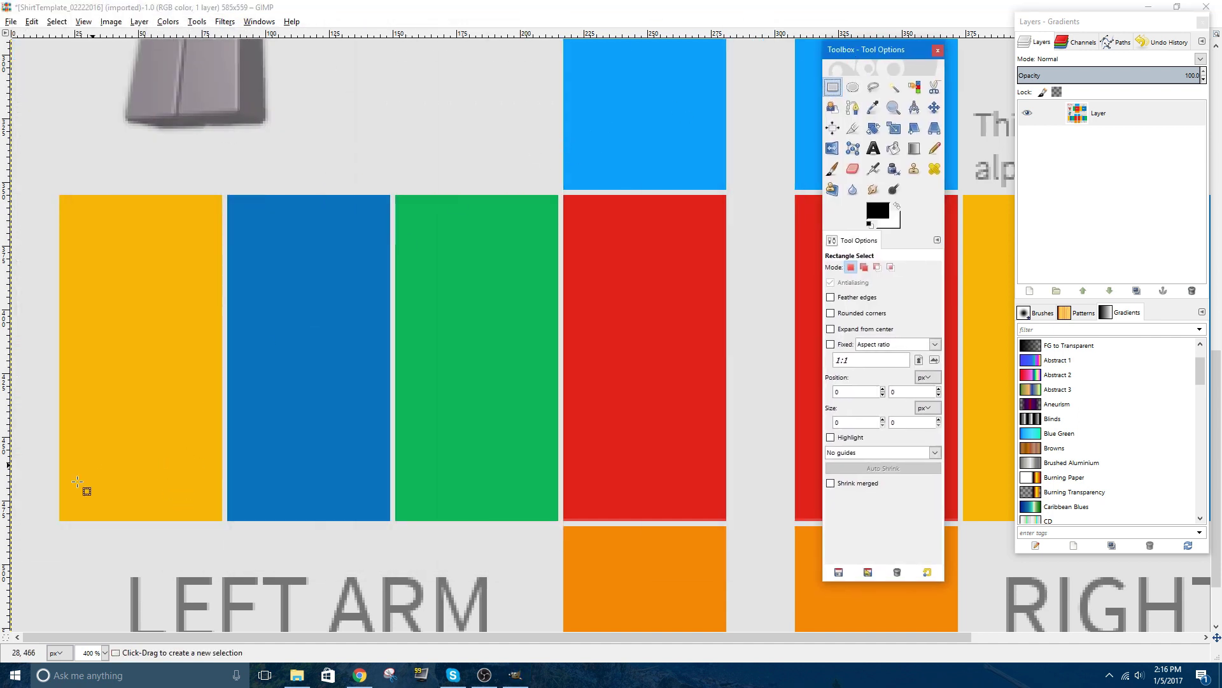
pyautogui.scroll(3, 44, 498)
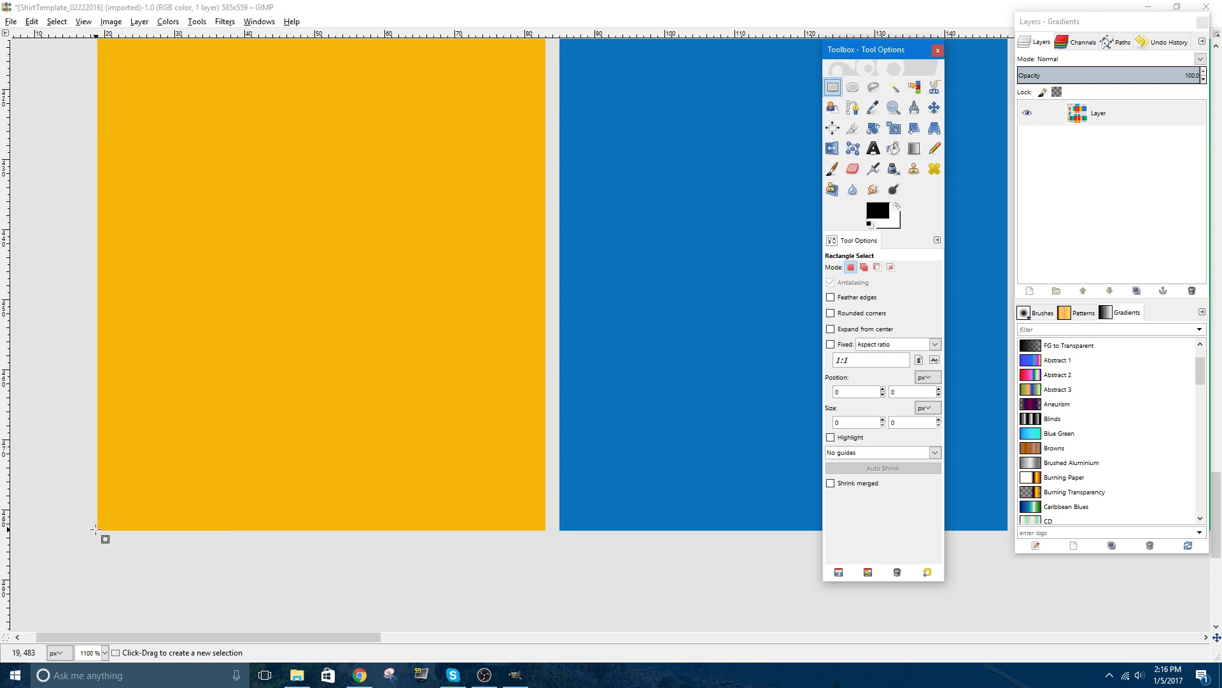
pyautogui.moveTo(98, 528); pyautogui.dragTo(546, 313)
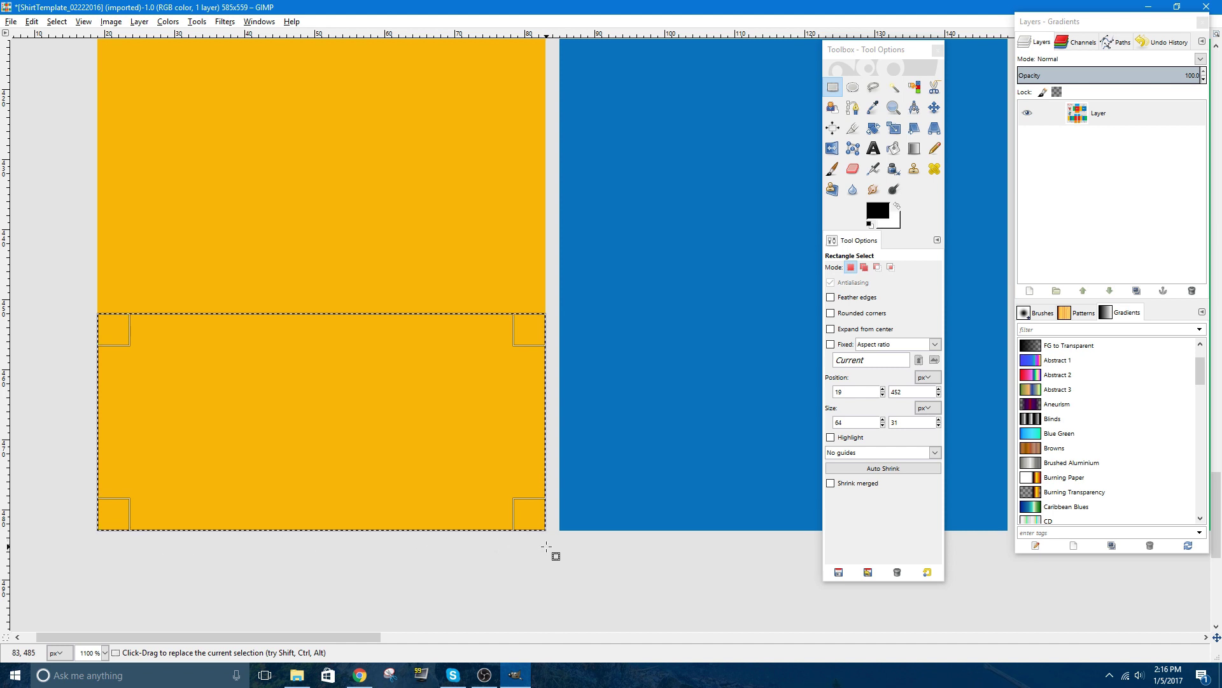
pyautogui.press('ctrl')
pyautogui.scroll(-3, 545, 466)
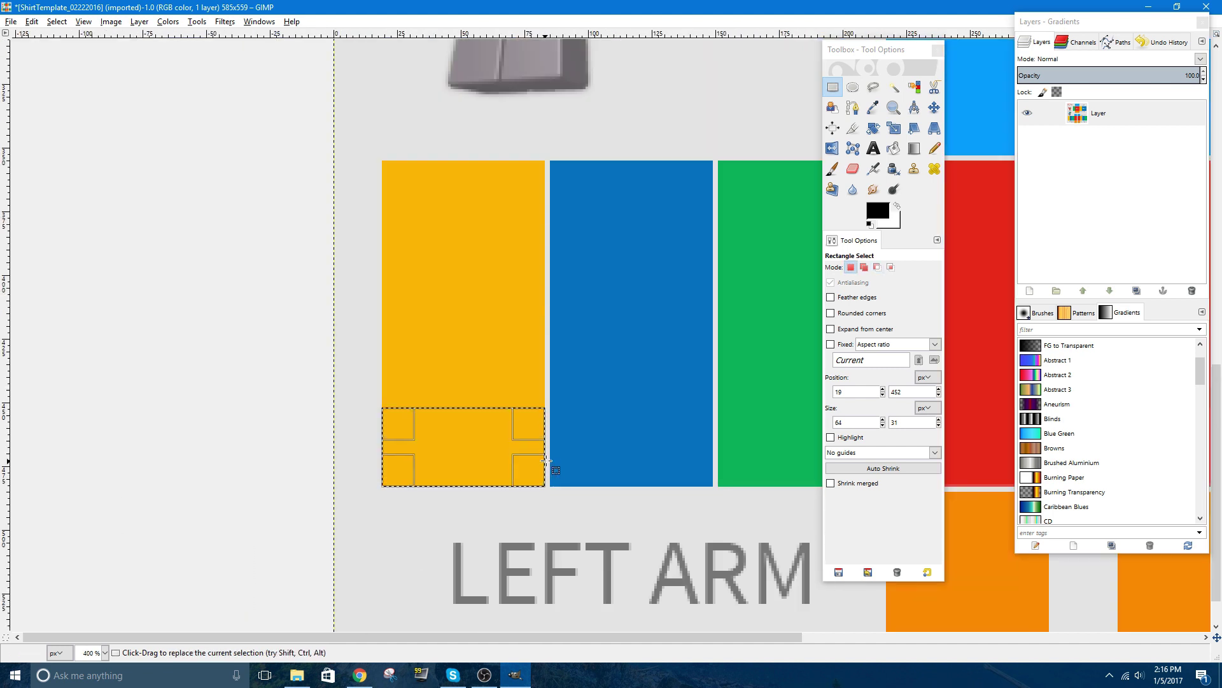
# Cut the selected yellow strip to transparency and pick up the Eraser.
pyautogui.rightClick(472, 438)
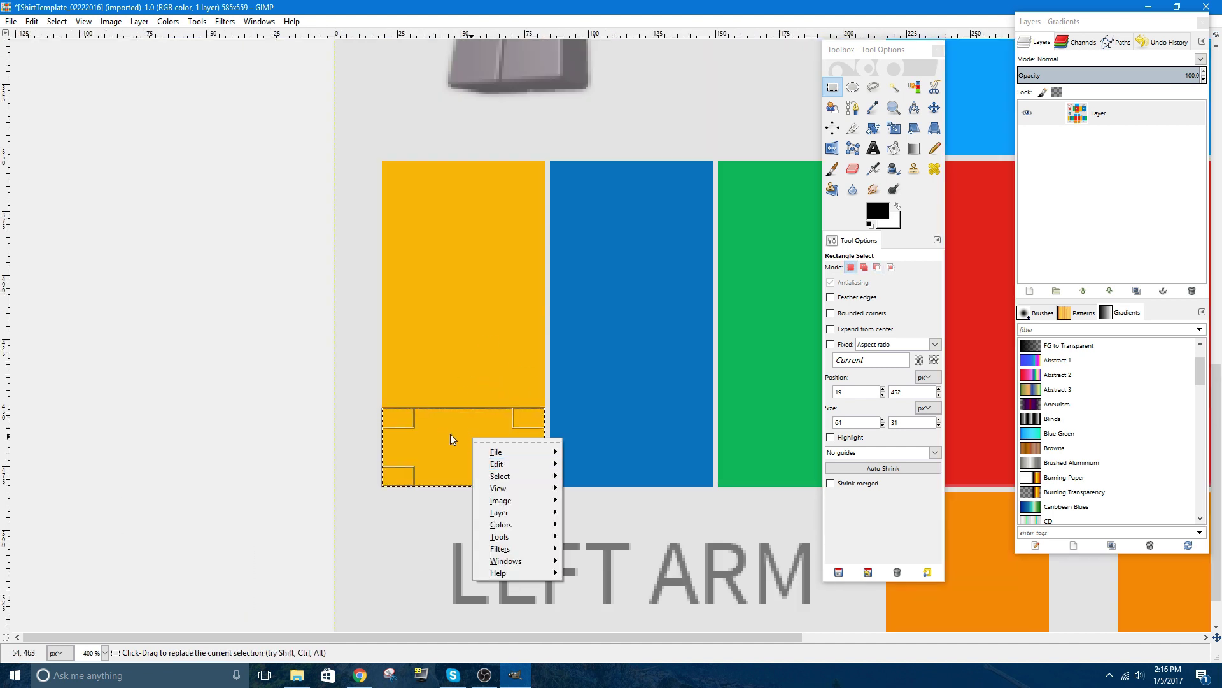
pyautogui.moveTo(511, 462)
pyautogui.click(601, 440)
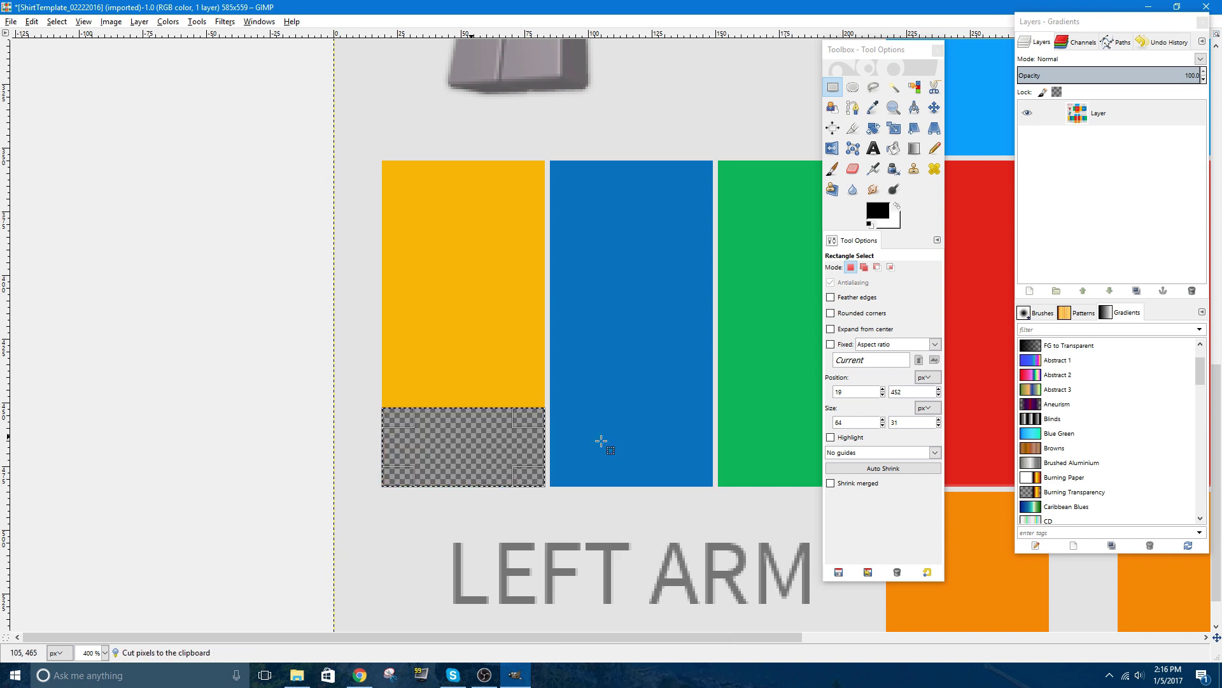
pyautogui.click(853, 169)
pyautogui.click(491, 429)
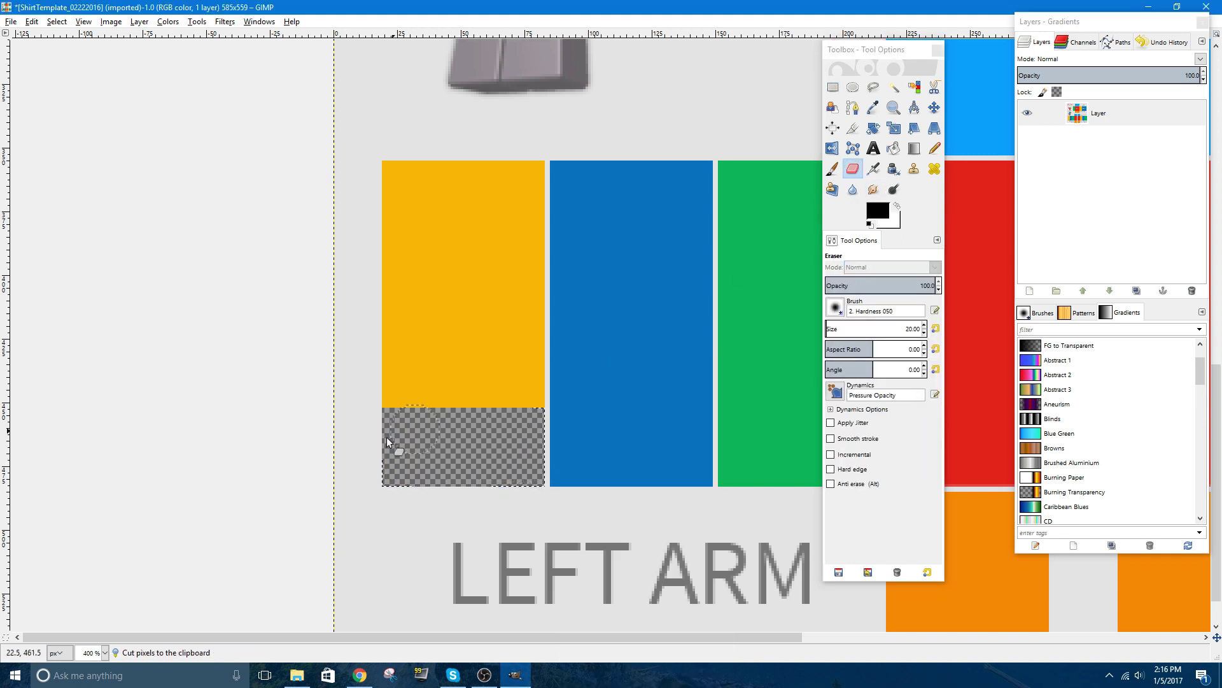
pyautogui.scroll(-2, 628, 376)
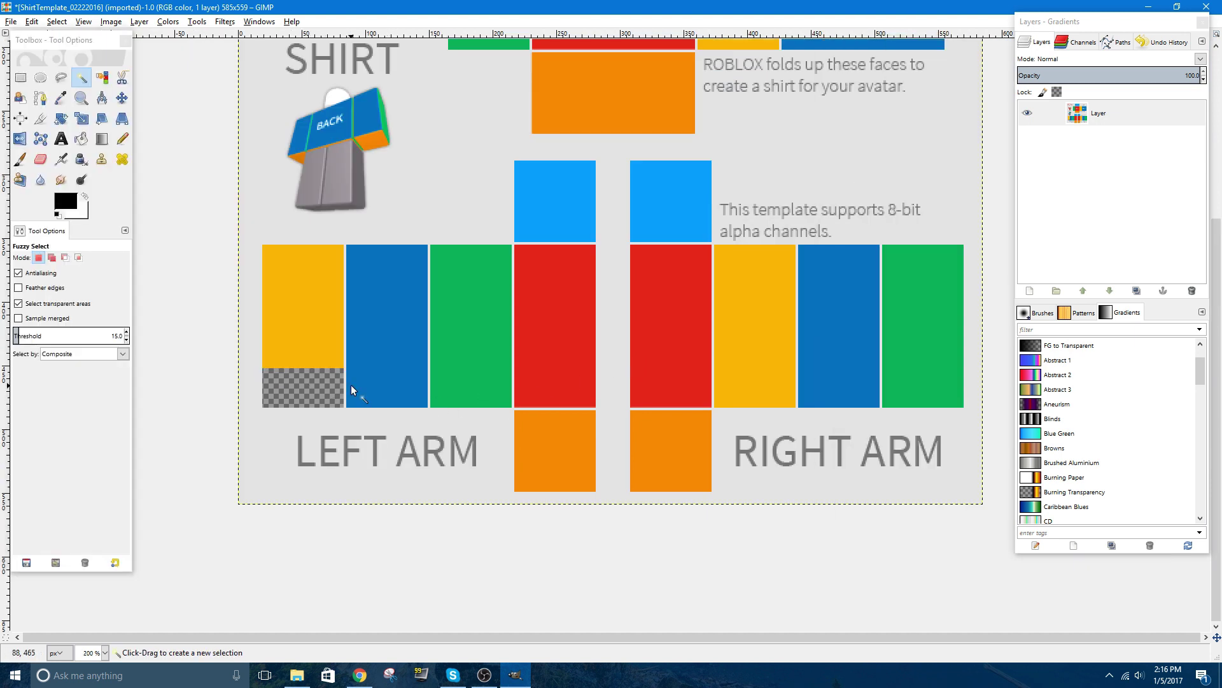
# Copy the yellow top block of the left arm and paste it as a floating piece.
pyautogui.scroll(-1, 287, 263)
pyautogui.click(288, 263)
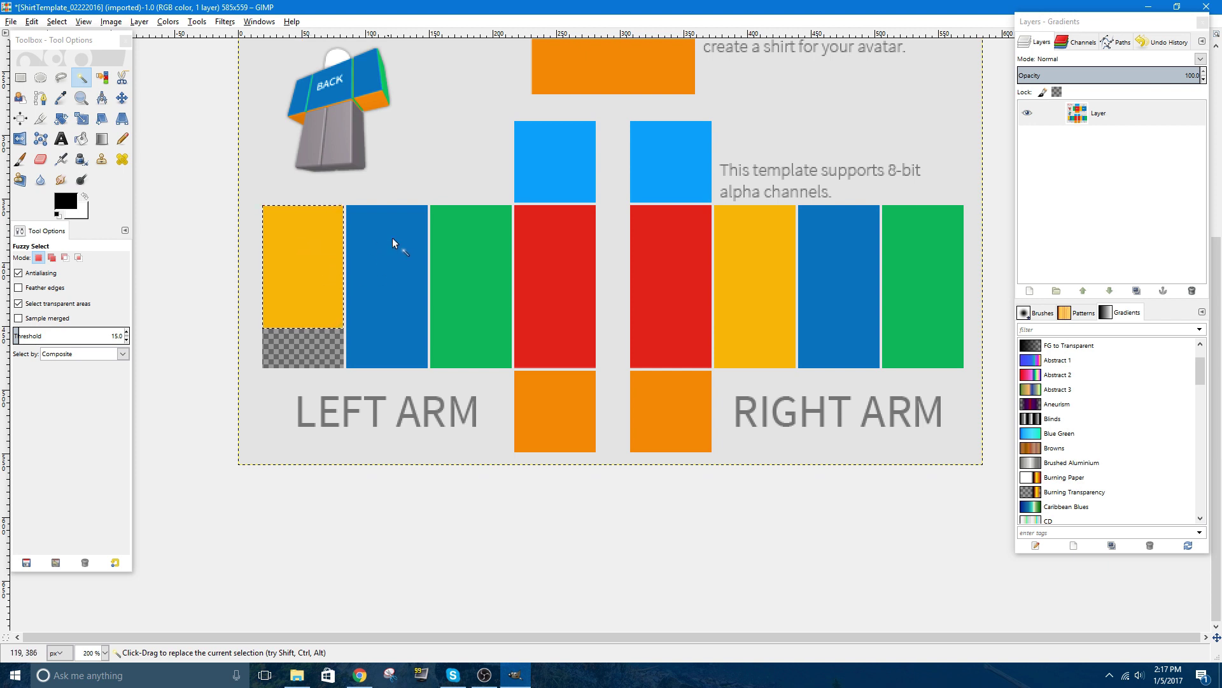
pyautogui.hotkey('ctrl', 'c')
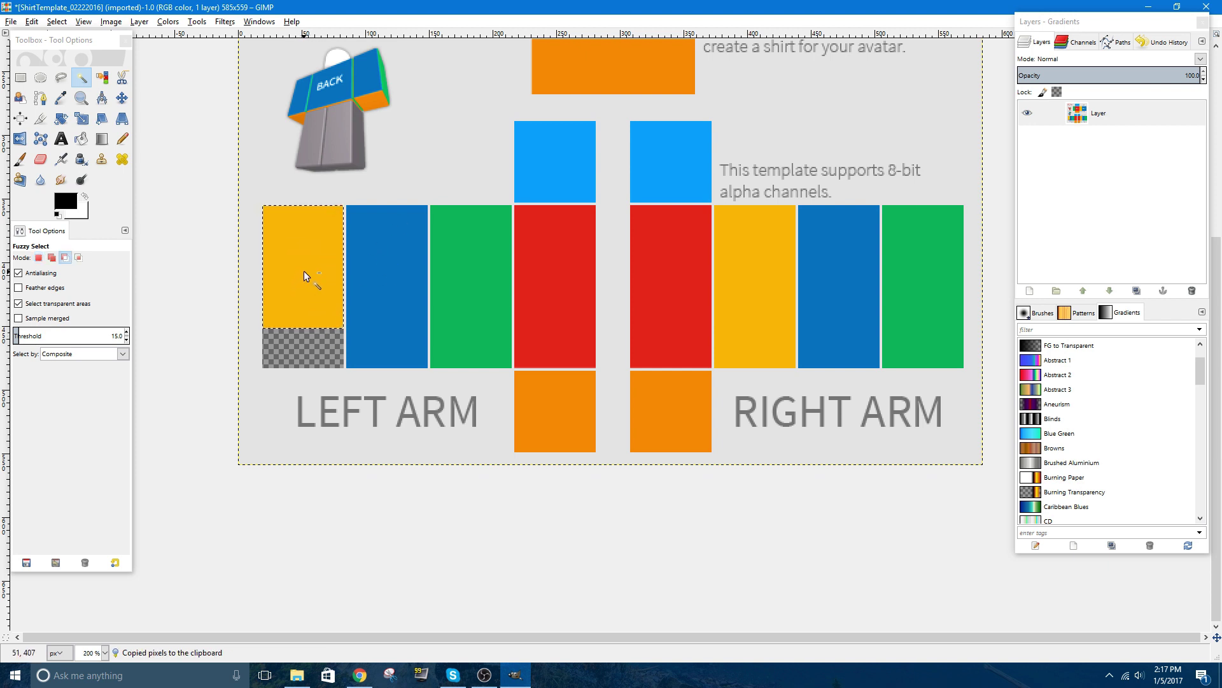
pyautogui.hotkey('ctrl', 'v')
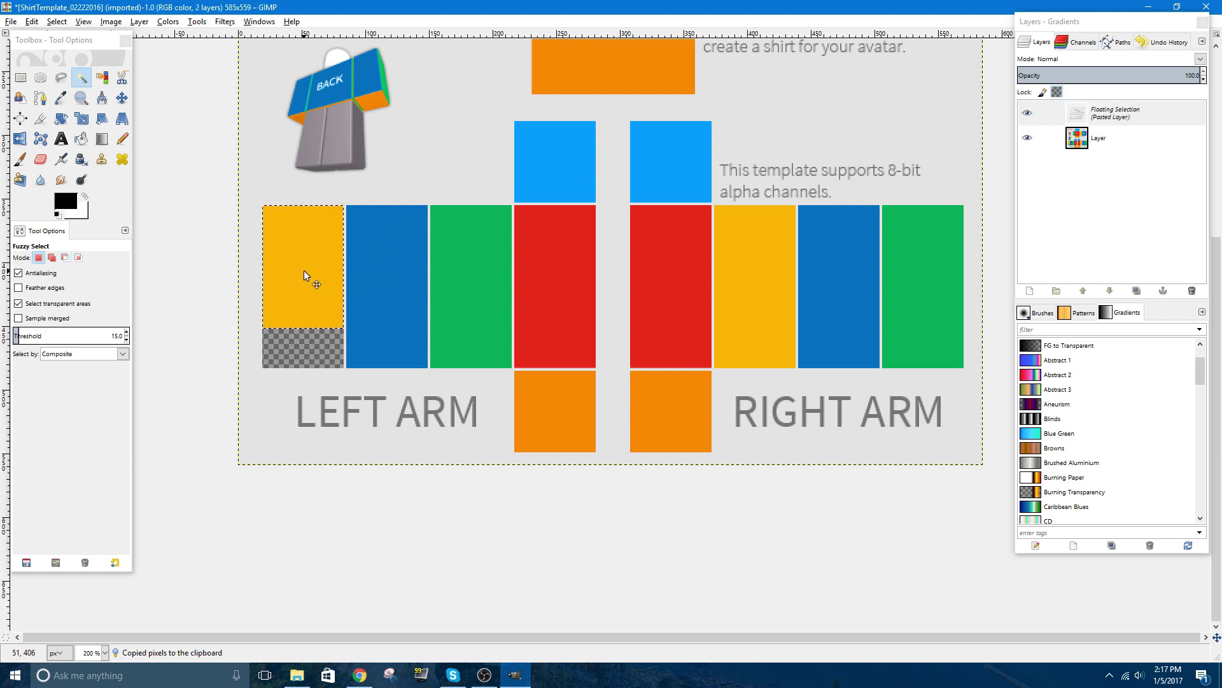
pyautogui.click(13, 22)
pyautogui.click(14, 23)
pyautogui.click(8, 22)
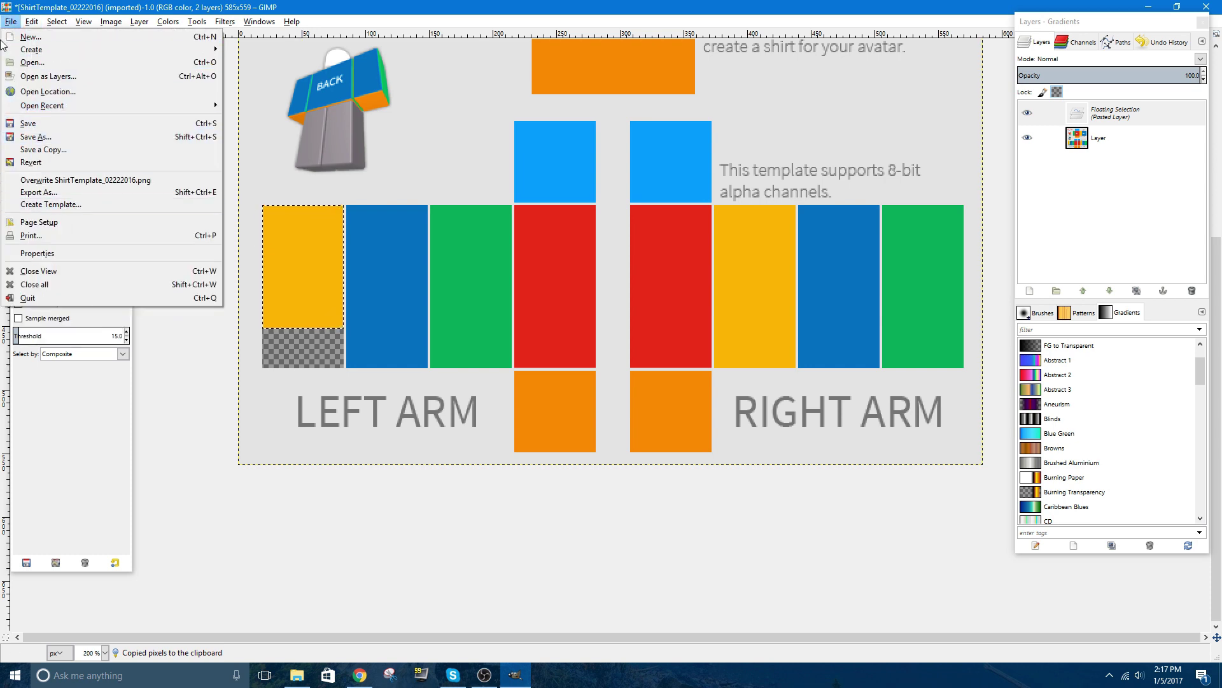
pyautogui.click(3, 21)
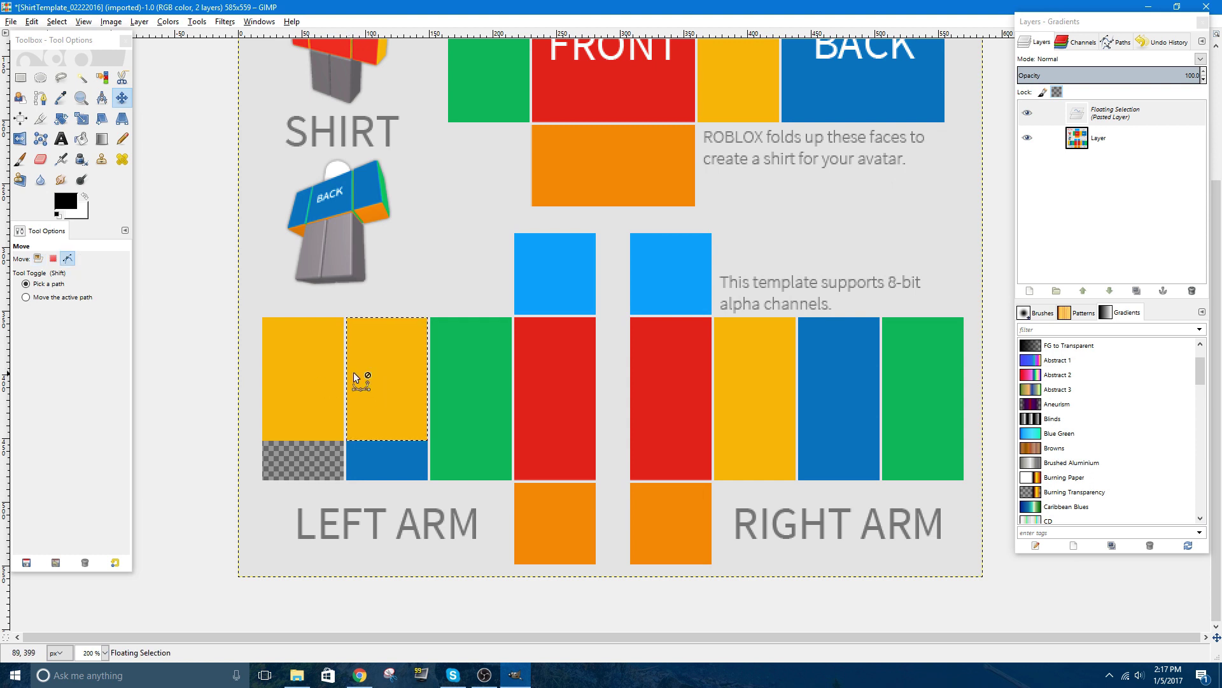
pyautogui.press('+')
pyautogui.press('m')
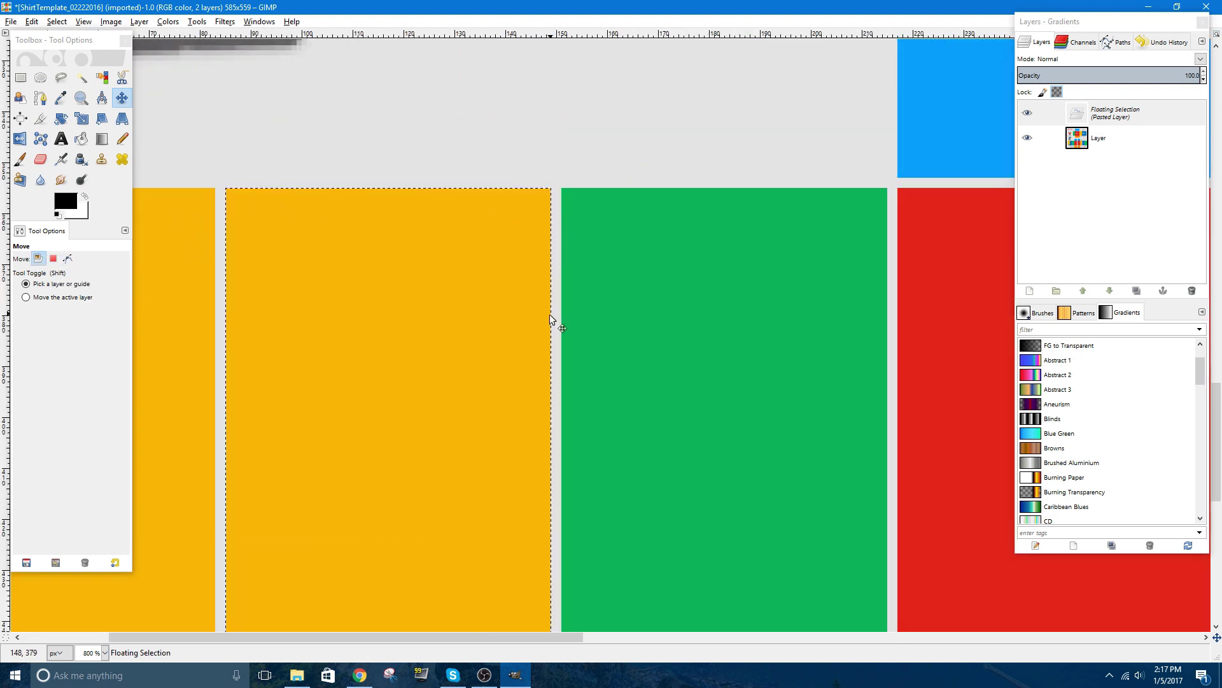
# Rectangle-select the lower strip of the blue arm panel.
pyautogui.scroll(-10, 541, 328)
pyautogui.scroll(-2, 390, 306)
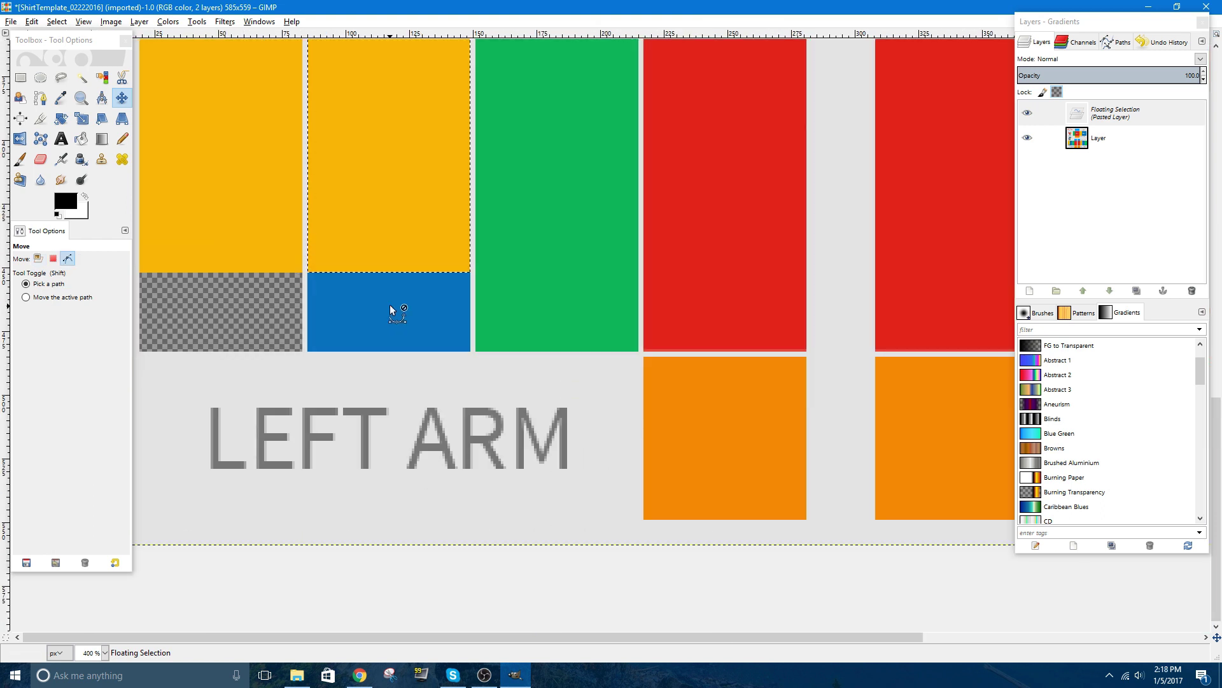
pyautogui.scroll(-1, 390, 304)
pyautogui.scroll(3, 293, 380)
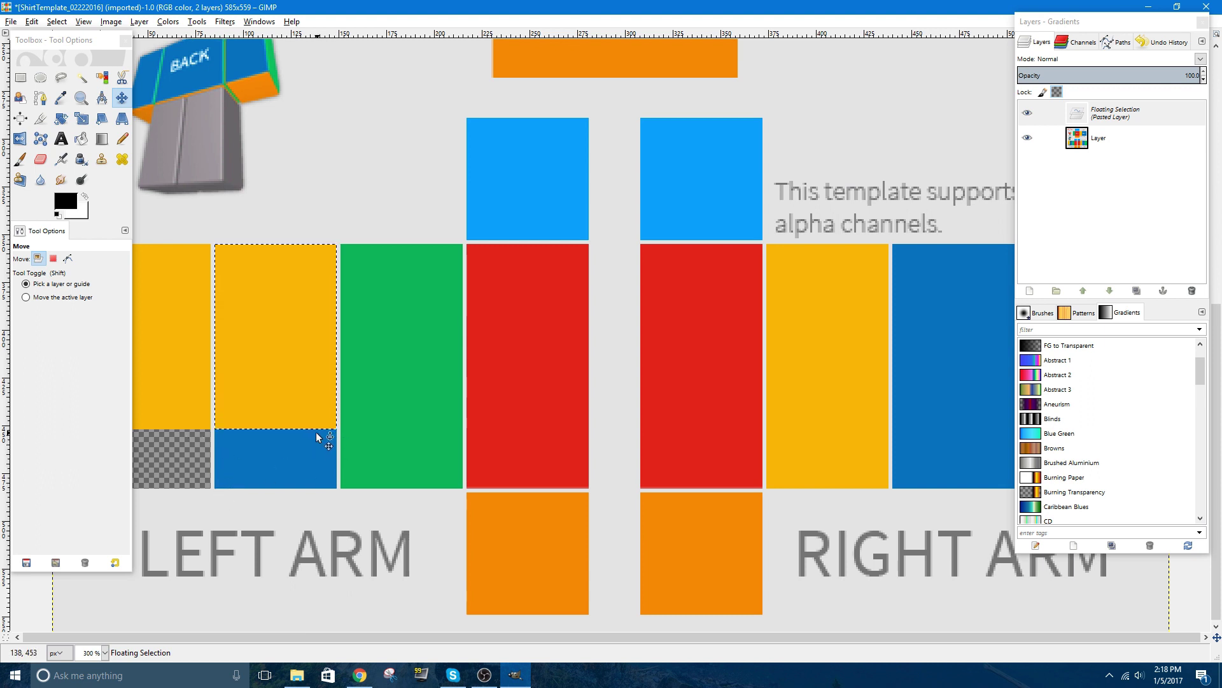
pyautogui.press('-')
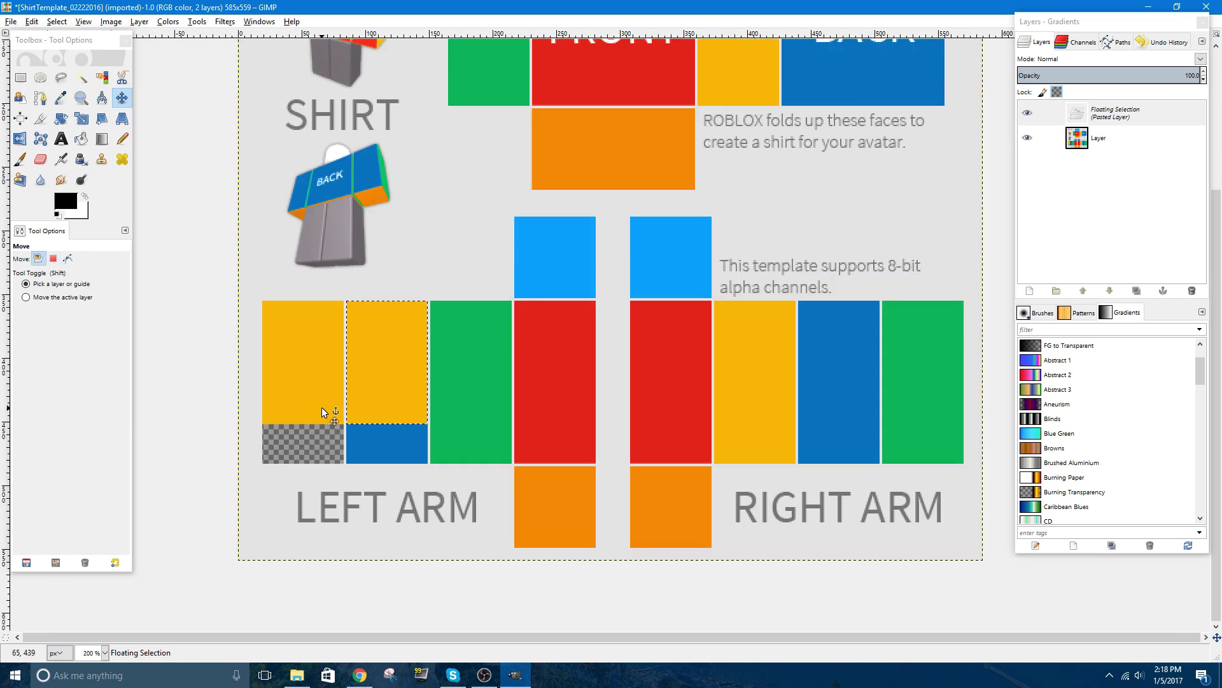
pyautogui.press('r')
pyautogui.press('+')
pyautogui.press('+')
pyautogui.press('+')
pyautogui.press('+')
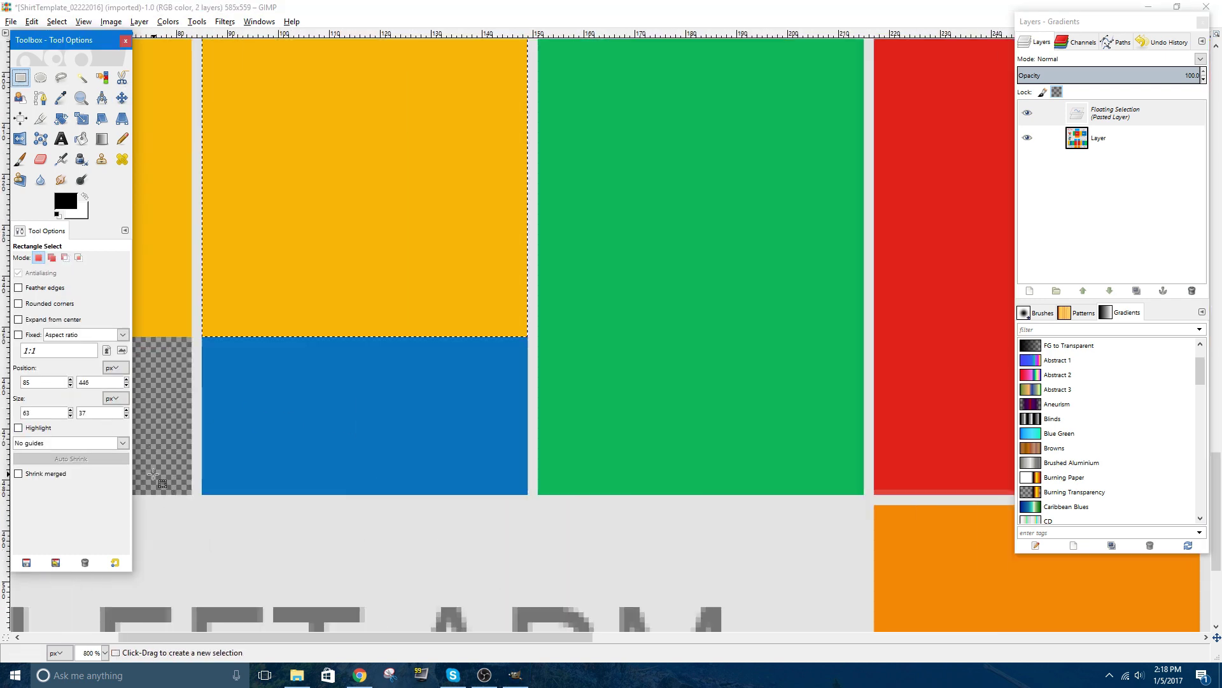
pyautogui.press('+')
pyautogui.moveTo(214, 501); pyautogui.dragTo(458, 397)
pyautogui.moveTo(546, 369); pyautogui.dragTo(545, 281)
pyautogui.press('-')
pyautogui.press('-')
pyautogui.press('u')
pyautogui.click(260, 130)
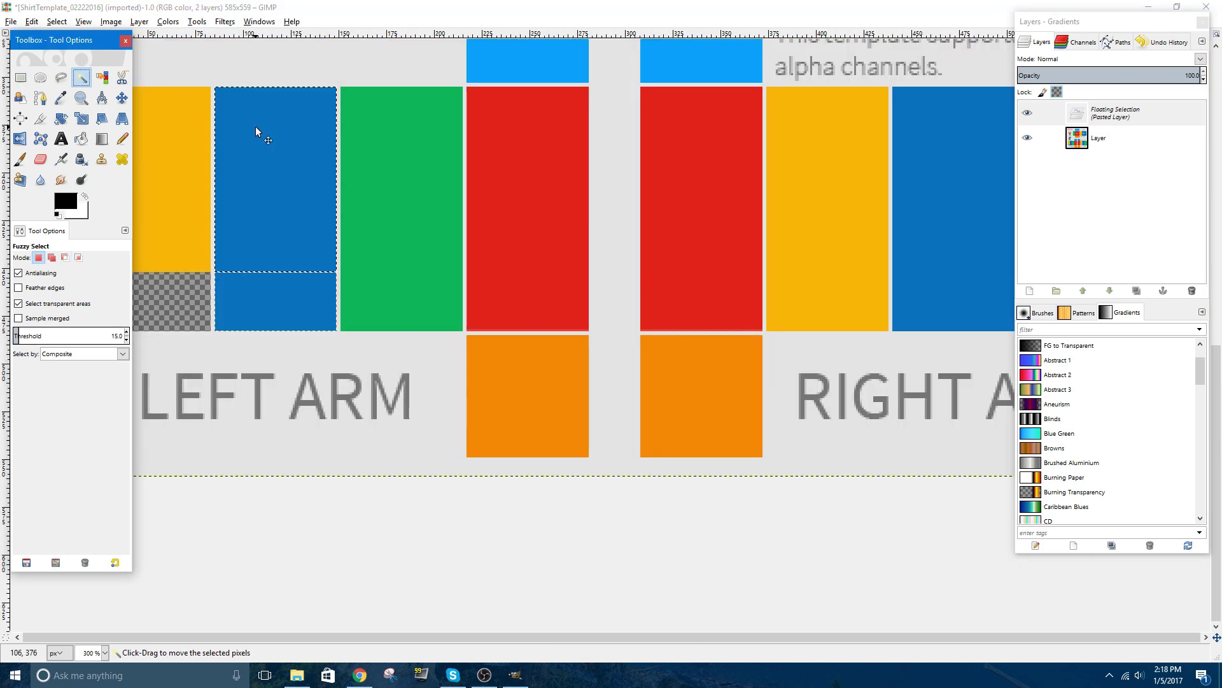
# Anchor the floating pasted piece into the layer.
pyautogui.click(355, 560)
pyautogui.scroll(-1, 355, 560)
pyautogui.scroll(1, 309, 527)
pyautogui.scroll(-1, 355, 505)
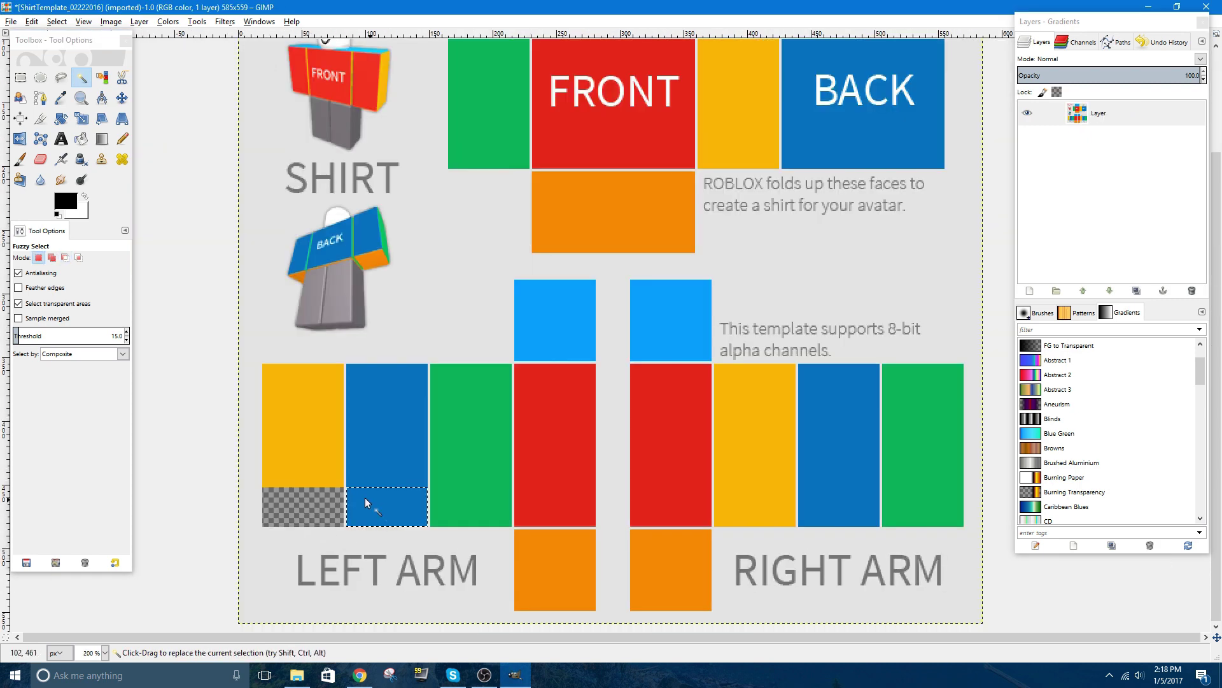
pyautogui.scroll(2, 358, 508)
# Cut the blue strip to transparency and erase the leftover blue.
pyautogui.rightClick(247, 501)
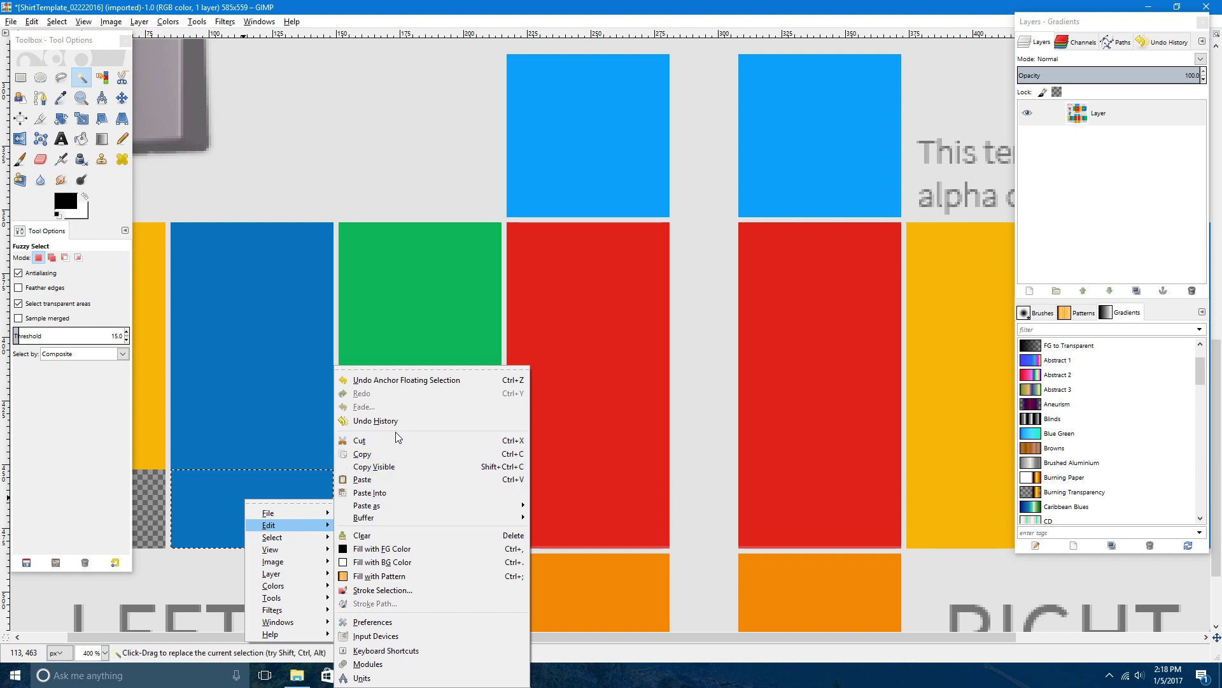
pyautogui.click(47, 169)
pyautogui.click(47, 167)
pyautogui.scroll(-2, 273, 488)
pyautogui.moveTo(315, 392)
pyautogui.mouseDown()
pyautogui.moveTo(271, 361)
pyautogui.moveTo(205, 376)
pyautogui.moveTo(307, 403)
pyautogui.moveTo(175, 406)
pyautogui.mouseUp()
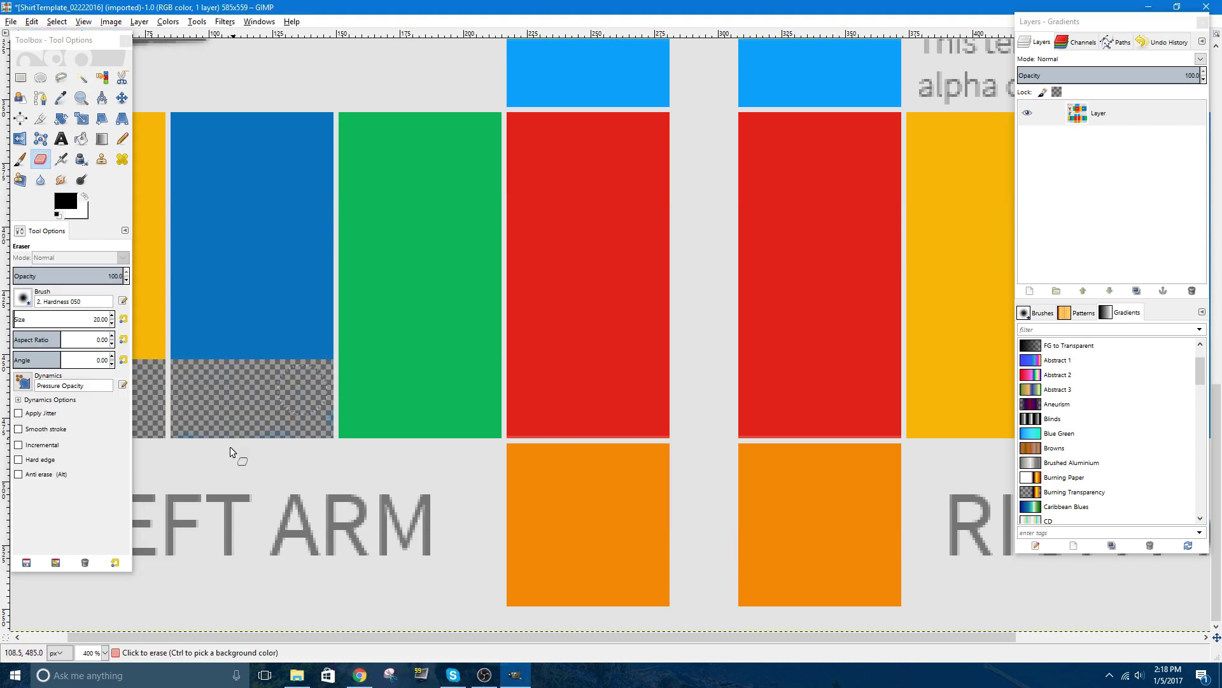
pyautogui.press('2')
pyautogui.press('u')
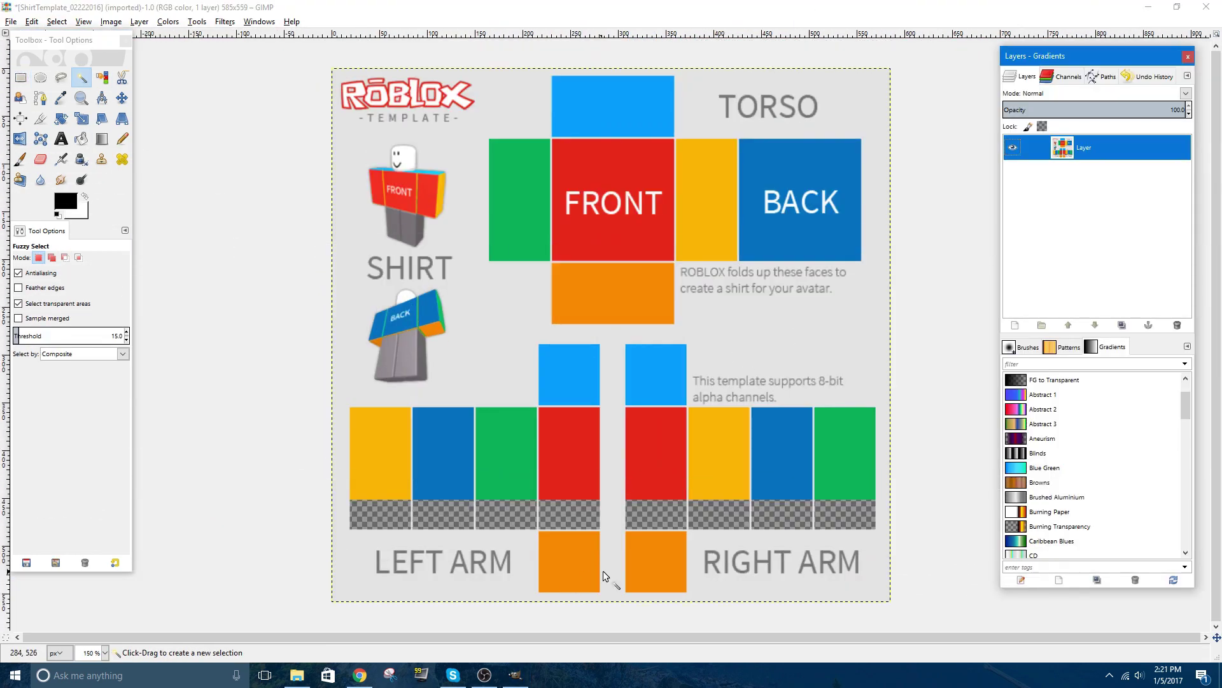
# Fuzzy-select and cut both orange squares below the left and right arms.
pyautogui.click(575, 551)
pyautogui.rightClick(571, 554)
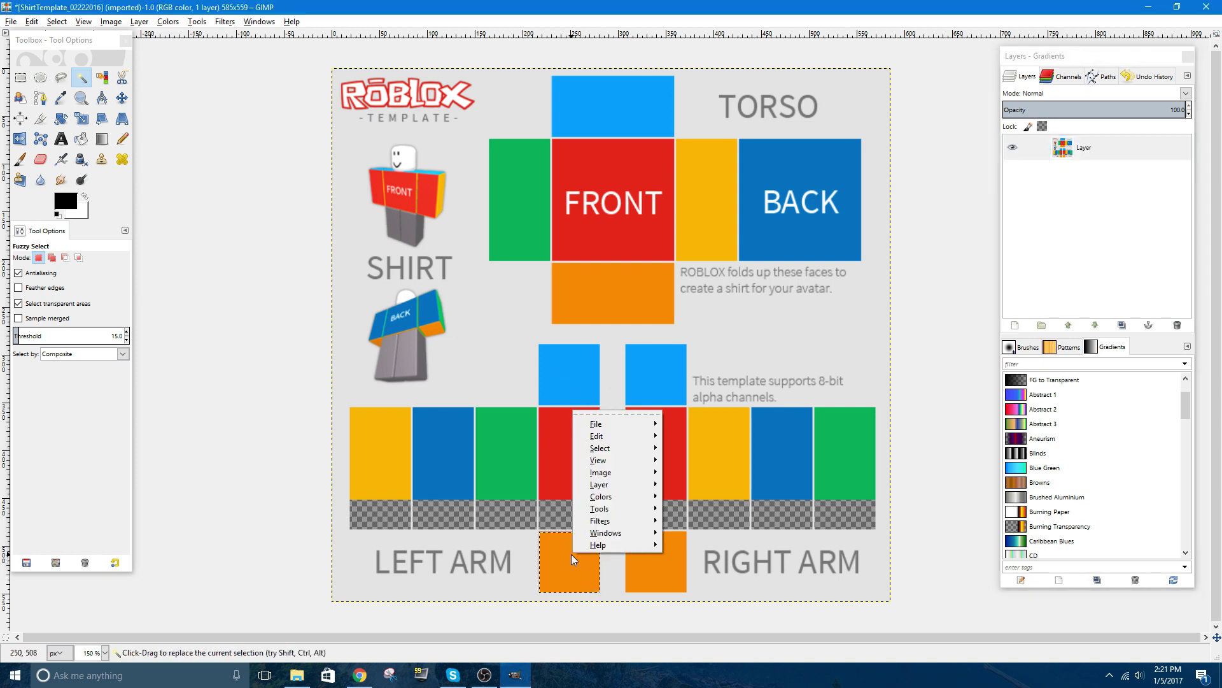
pyautogui.moveTo(606, 433)
pyautogui.click(720, 433)
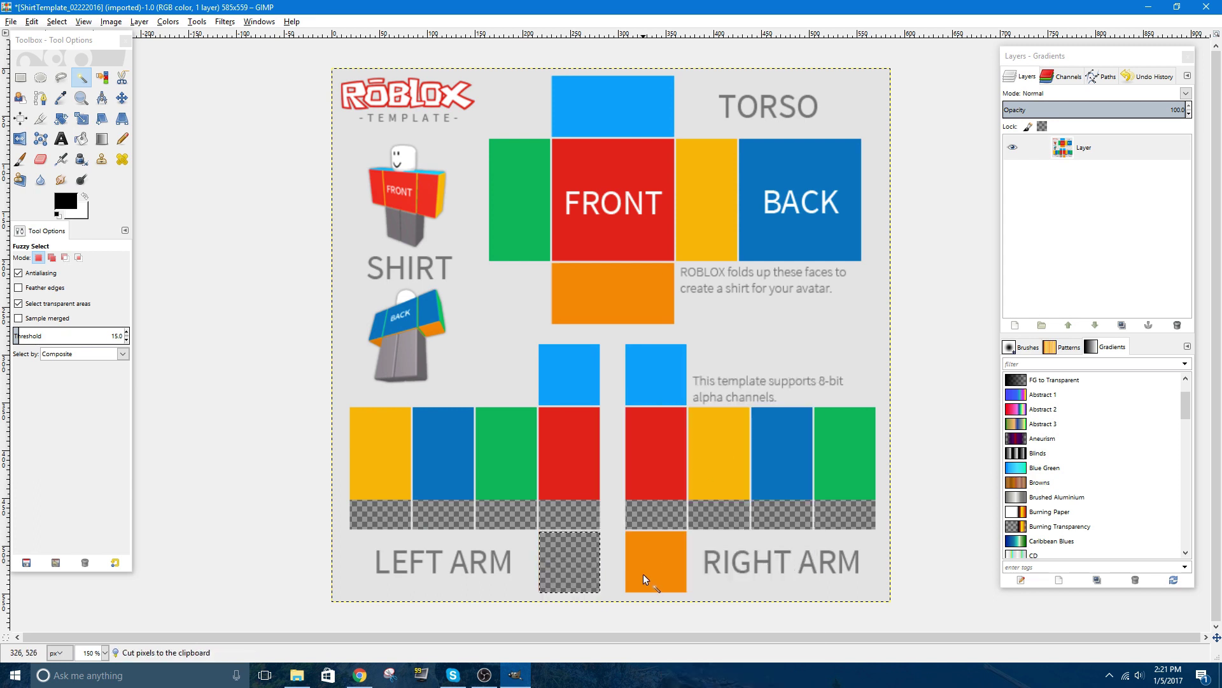
pyautogui.click(643, 575)
pyautogui.rightClick(643, 575)
pyautogui.moveTo(671, 456)
pyautogui.click(757, 446)
# Bucket-fill the torso panels, FRONT, BACK and right-arm panels black.
pyautogui.hotkey('ctrl', 'shift', 'a')
pyautogui.hotkey('shift', 'b')
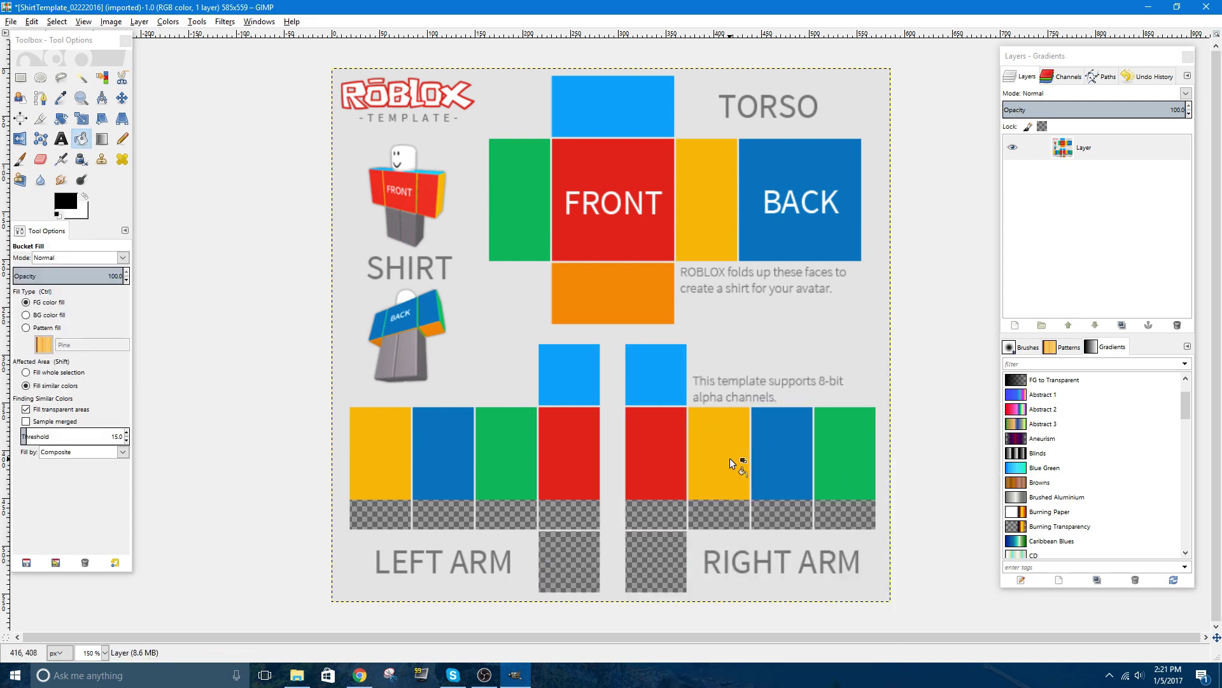
pyautogui.click(529, 218)
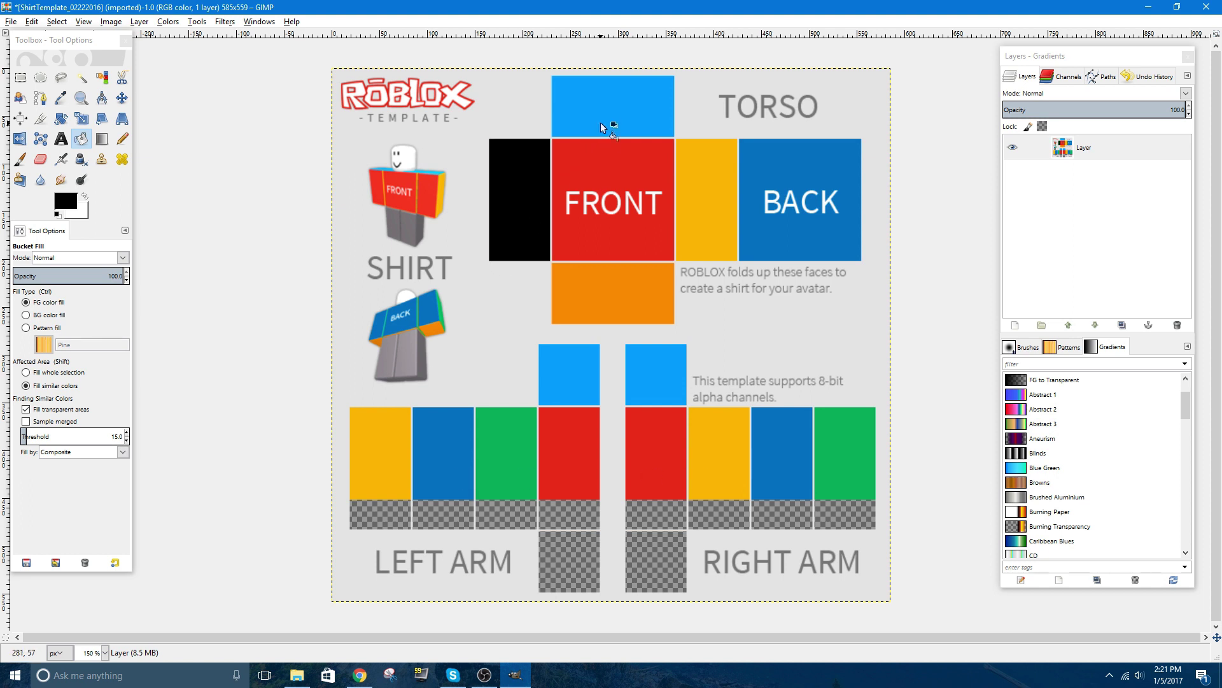
pyautogui.click(601, 123)
pyautogui.click(620, 147)
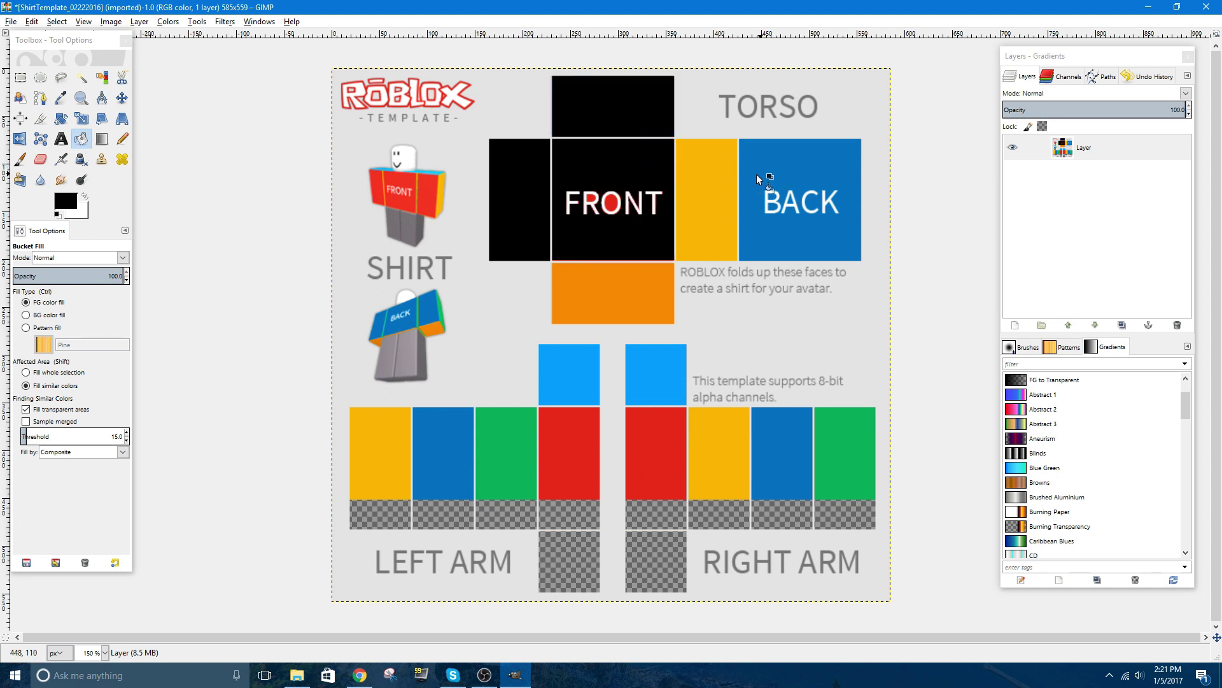
pyautogui.click(706, 229)
pyautogui.click(614, 298)
pyautogui.click(808, 183)
pyautogui.click(837, 445)
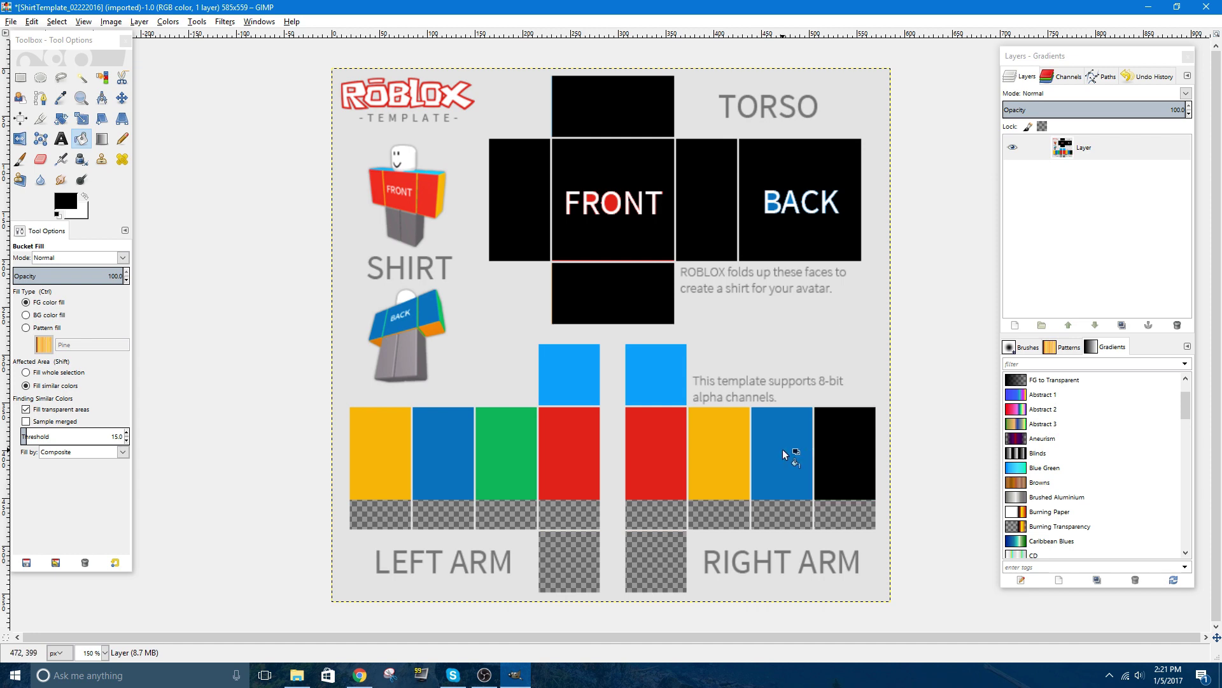
pyautogui.click(782, 449)
pyautogui.click(697, 452)
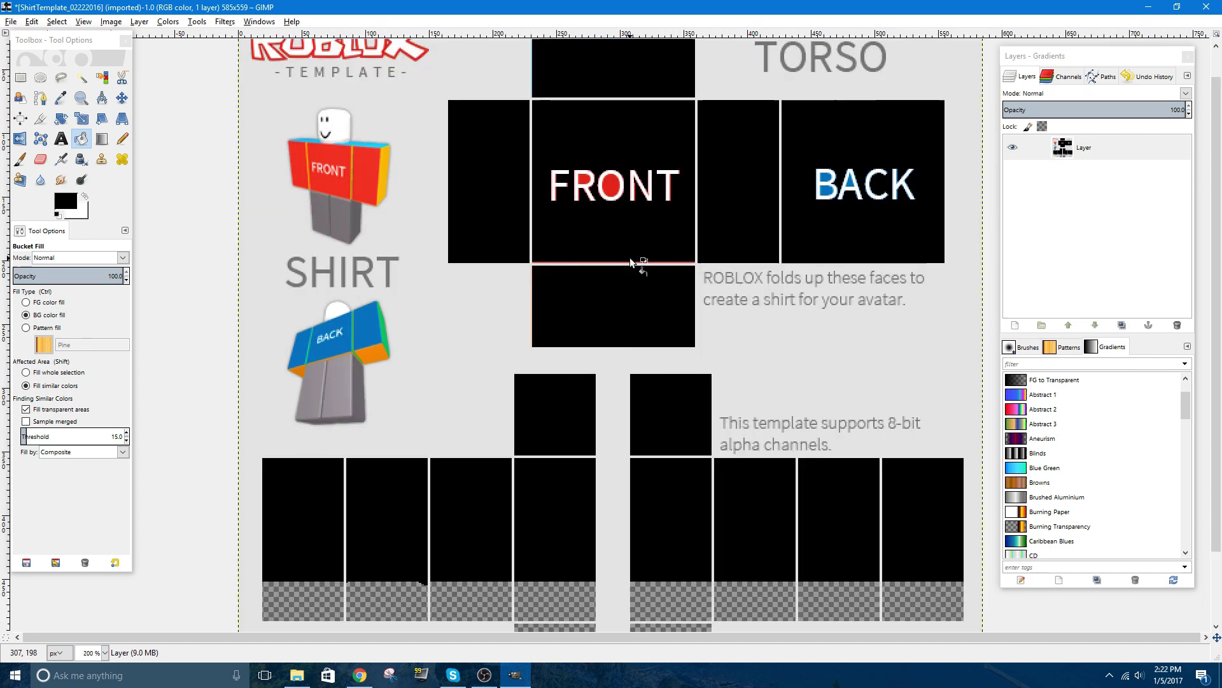
# Fuzzy-select the thin red strip under FRONT and fill it black.
pyautogui.scroll(4, 596, 265)
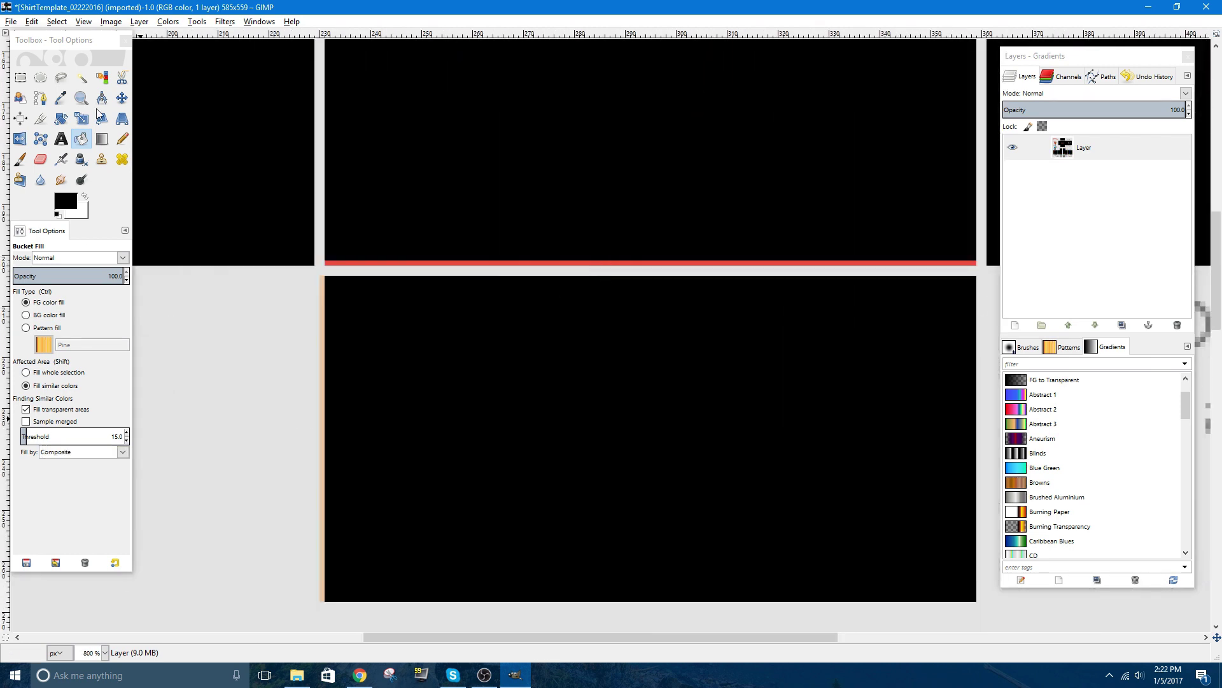
pyautogui.click(81, 77)
pyautogui.click(567, 263)
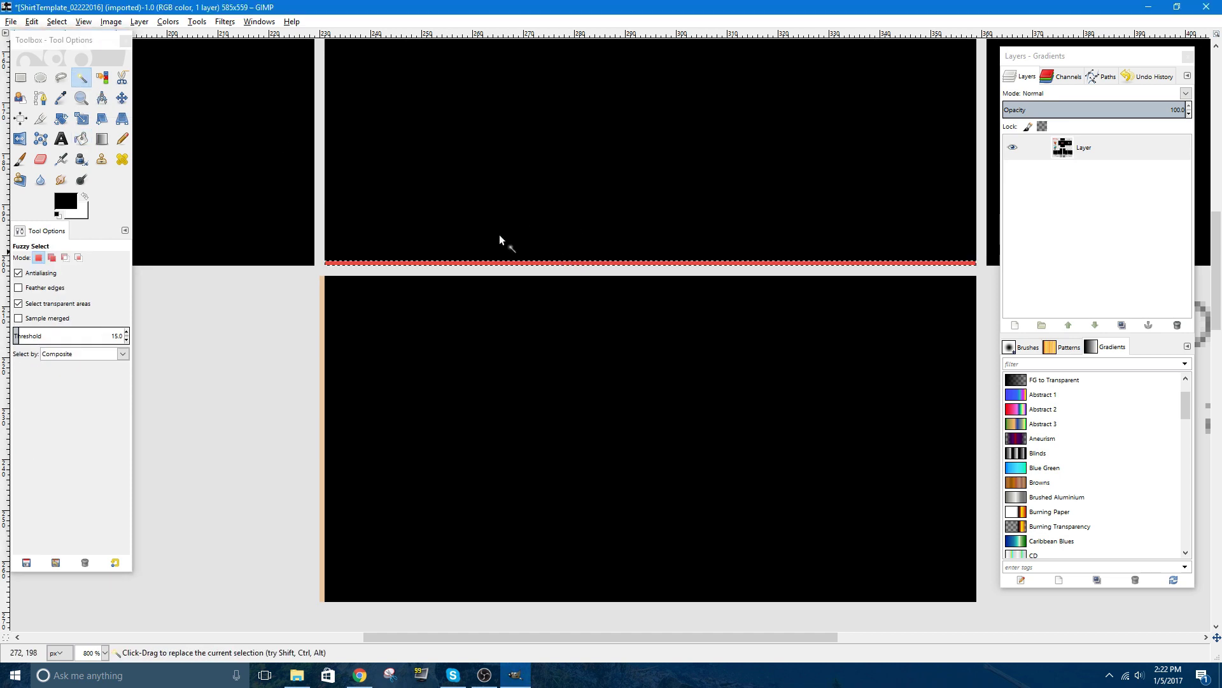
pyautogui.click(82, 139)
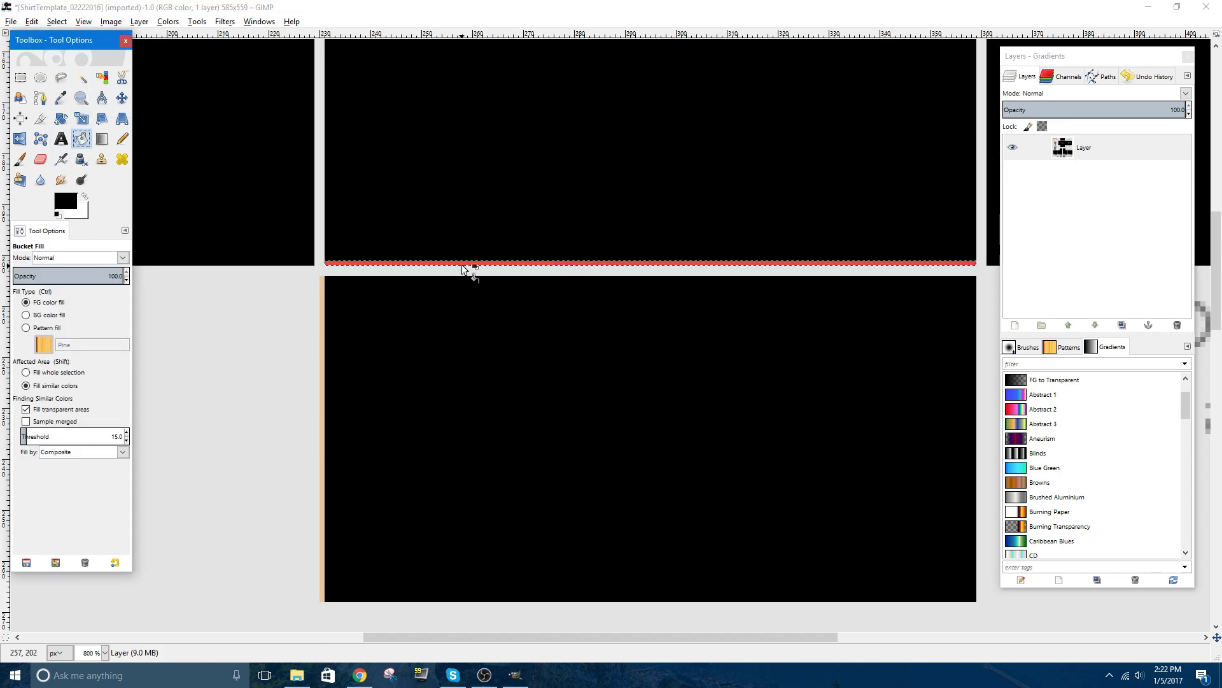
pyautogui.click(461, 262)
pyautogui.scroll(-4, 463, 264)
pyautogui.scroll(-1, 536, 536)
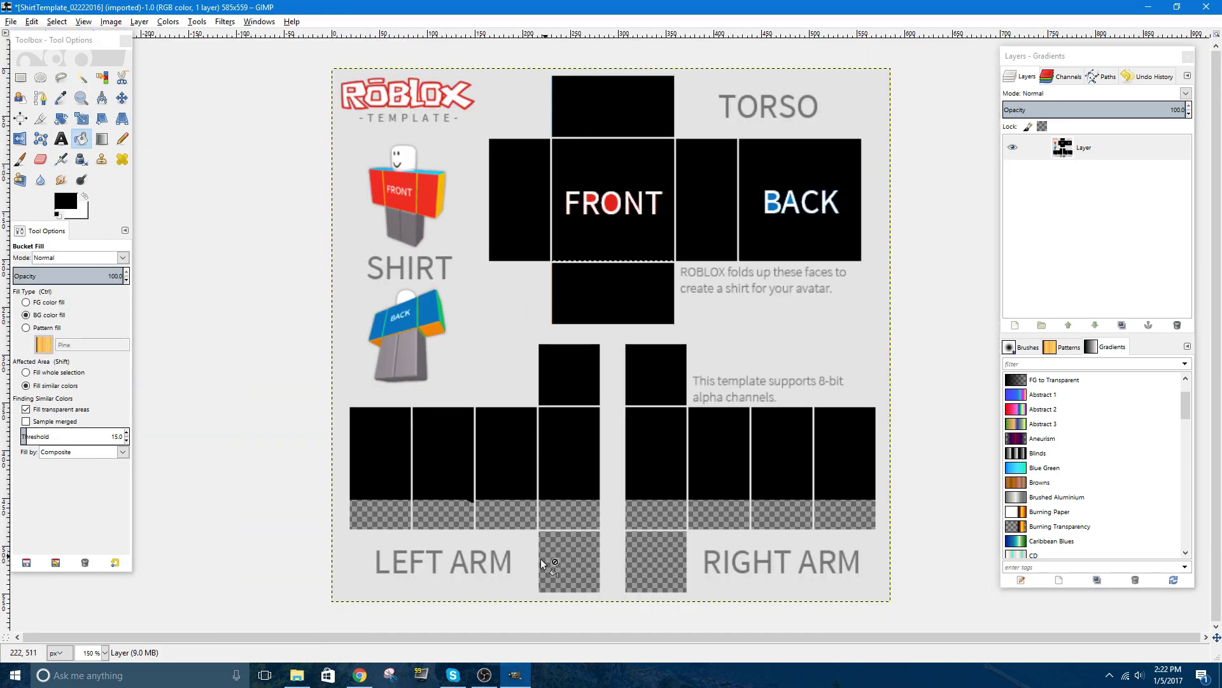
pyautogui.click(20, 159)
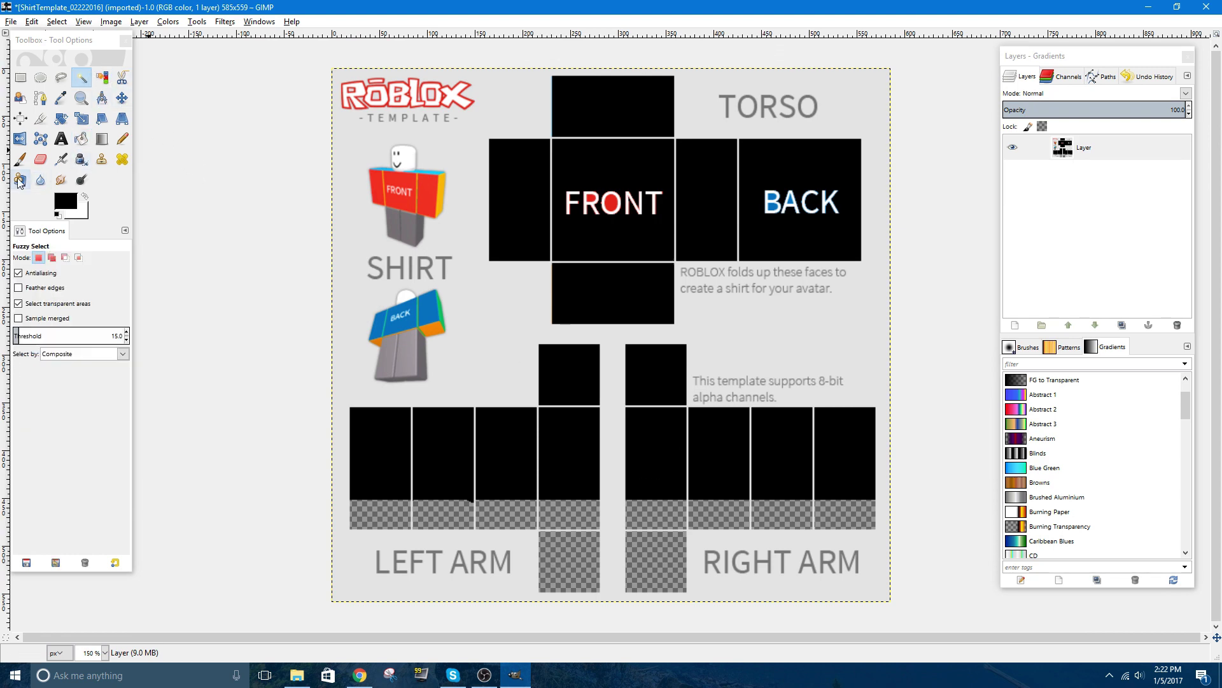
# Paint black over the FRONT and BACK labels on the torso.
pyautogui.moveTo(573, 188)
pyautogui.mouseDown()
pyautogui.moveTo(588, 214)
pyautogui.moveTo(606, 193)
pyautogui.moveTo(610, 208)
pyautogui.moveTo(631, 207)
pyautogui.moveTo(643, 209)
pyautogui.mouseUp()
pyautogui.moveTo(781, 194)
pyautogui.mouseDown()
pyautogui.moveTo(780, 214)
pyautogui.moveTo(825, 194)
pyautogui.moveTo(838, 205)
pyautogui.mouseUp()
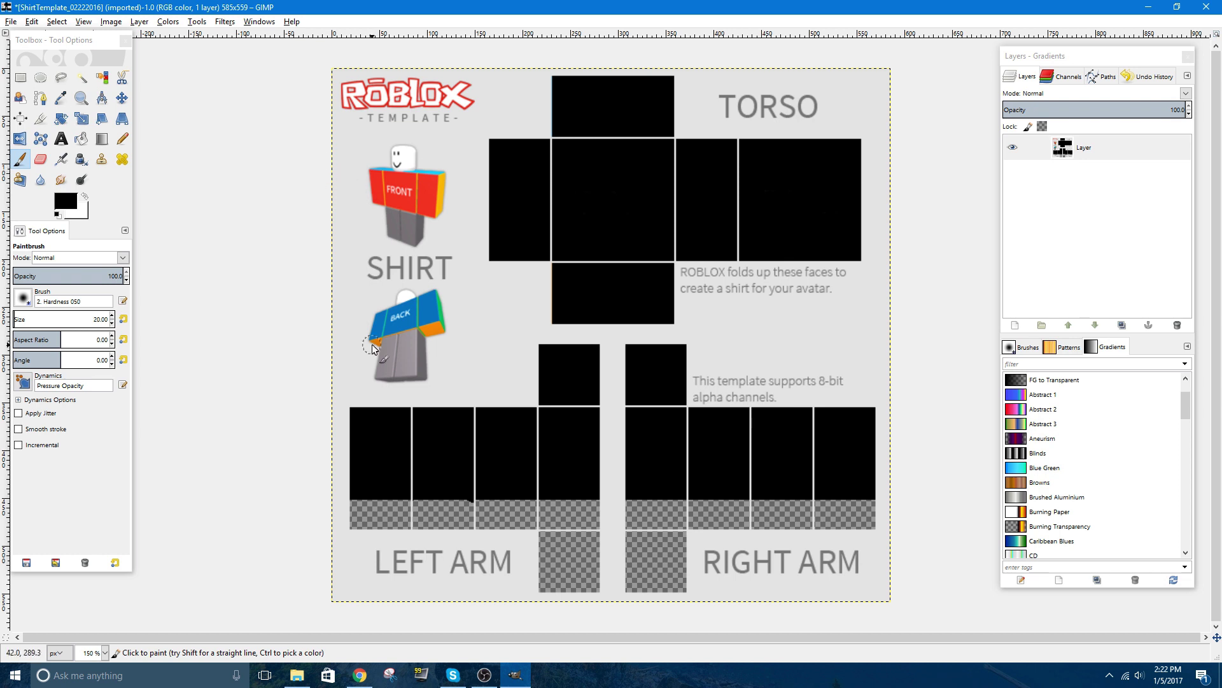
pyautogui.click(40, 77)
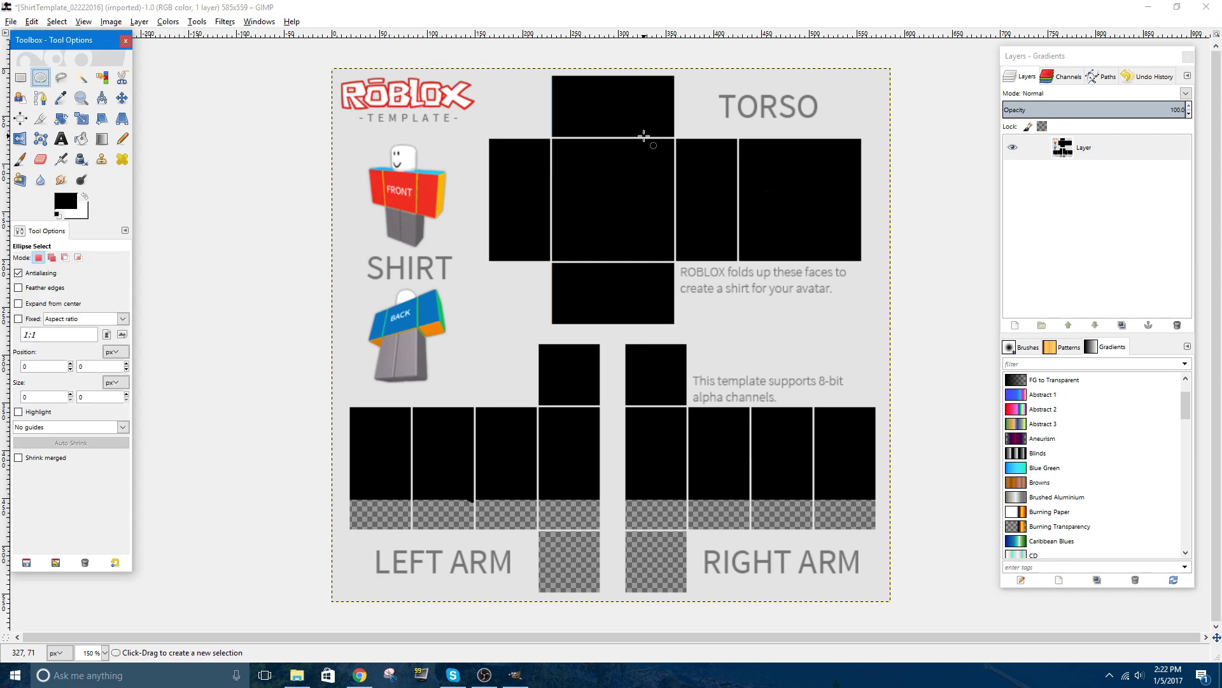
# Add a text box on the front torso reading 'im cool' in white.
pyautogui.click(60, 139)
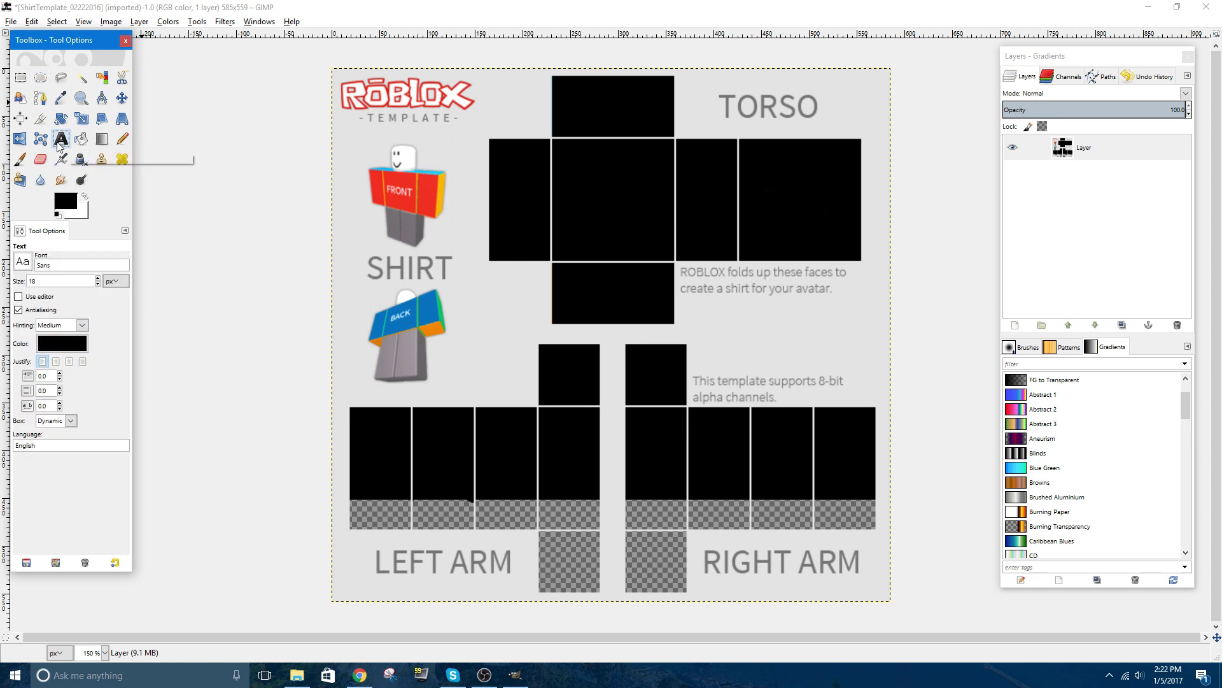
pyautogui.moveTo(559, 150); pyautogui.dragTo(669, 195)
pyautogui.write('i cool')
pyautogui.moveTo(605, 160); pyautogui.dragTo(560, 160)
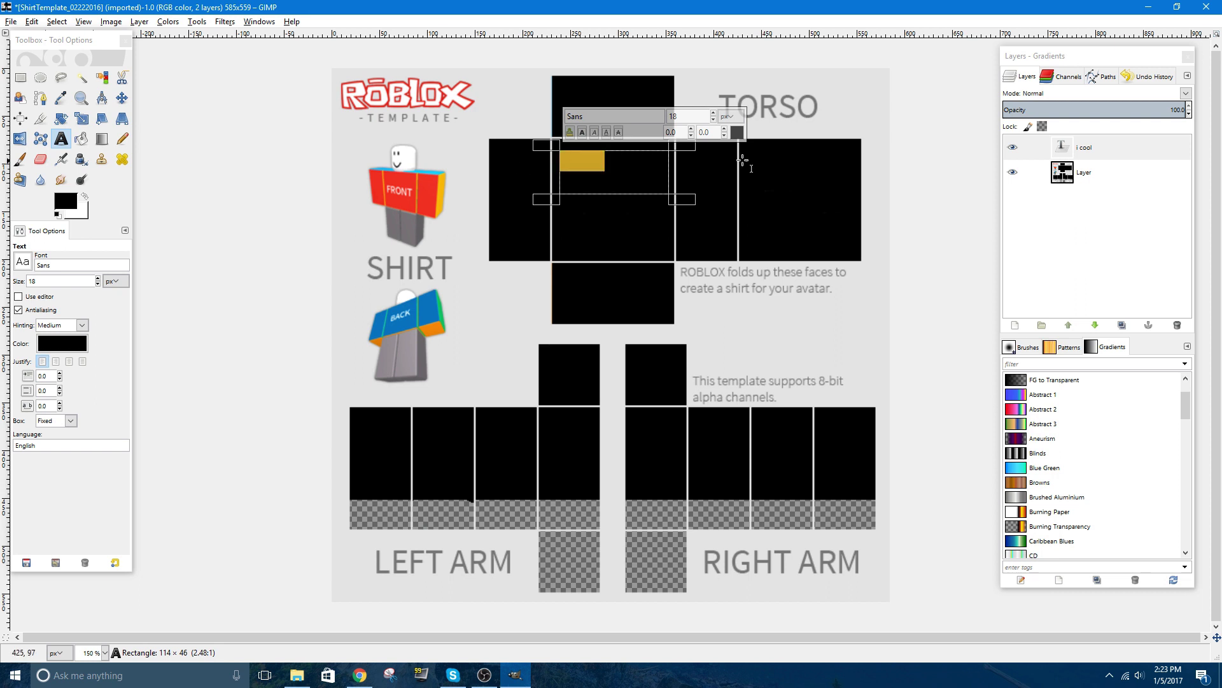
pyautogui.click(737, 132)
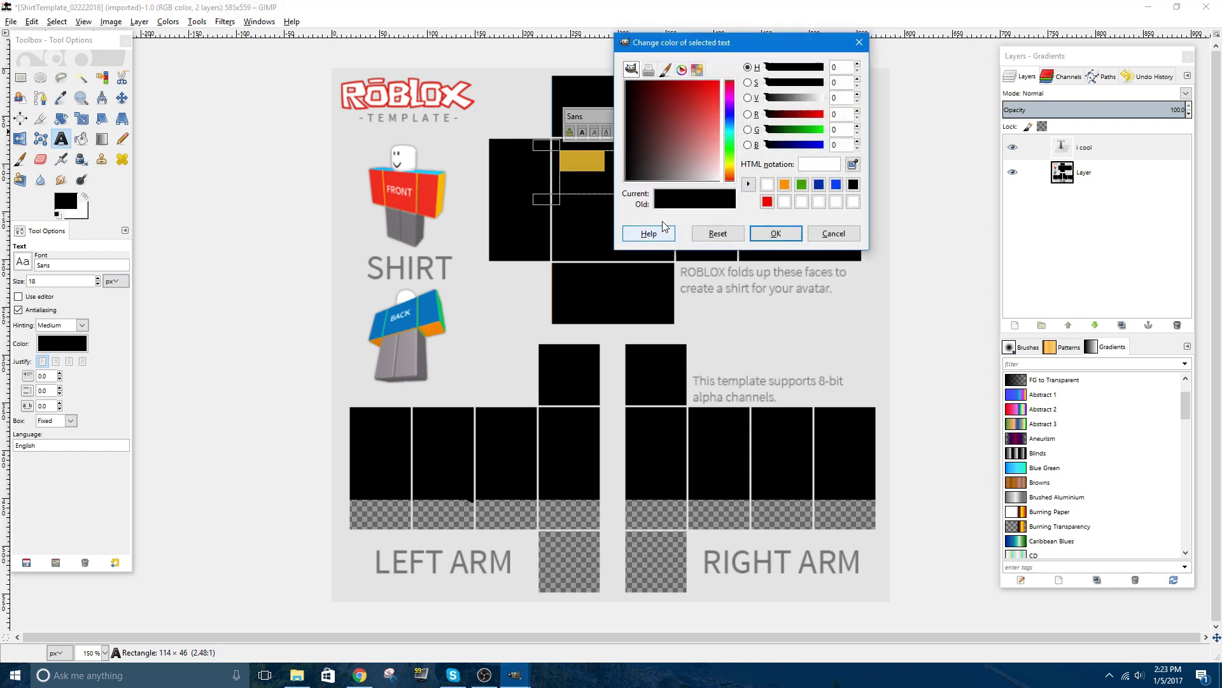
pyautogui.click(789, 233)
pyautogui.write('m')
# Make the 'im cool' text bold and finish editing it.
pyautogui.hotkey('ctrl', 'a')
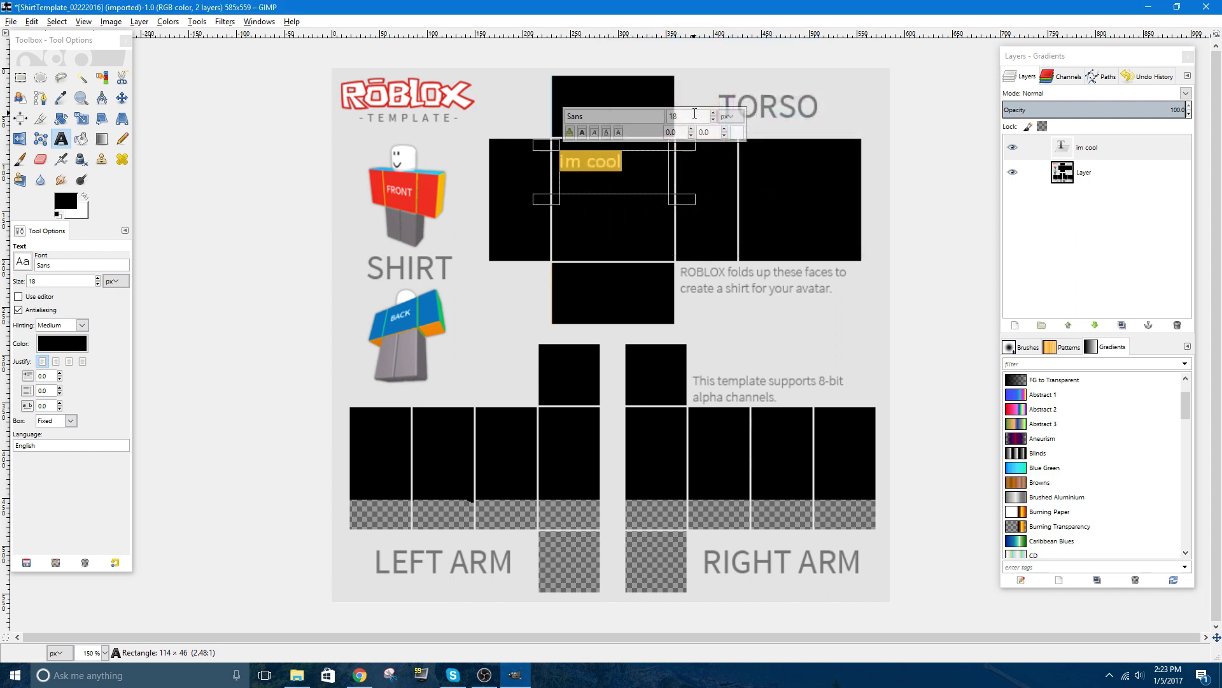
pyautogui.scroll(13, 695, 113)
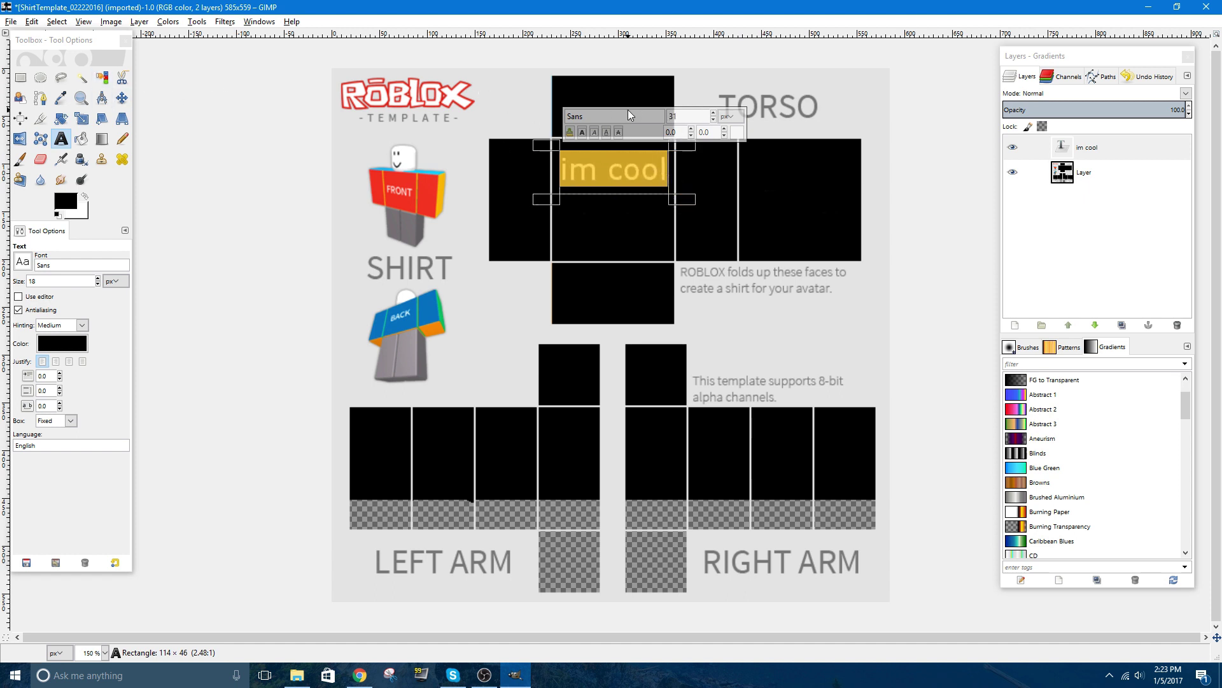
pyautogui.click(584, 117)
pyautogui.click(583, 131)
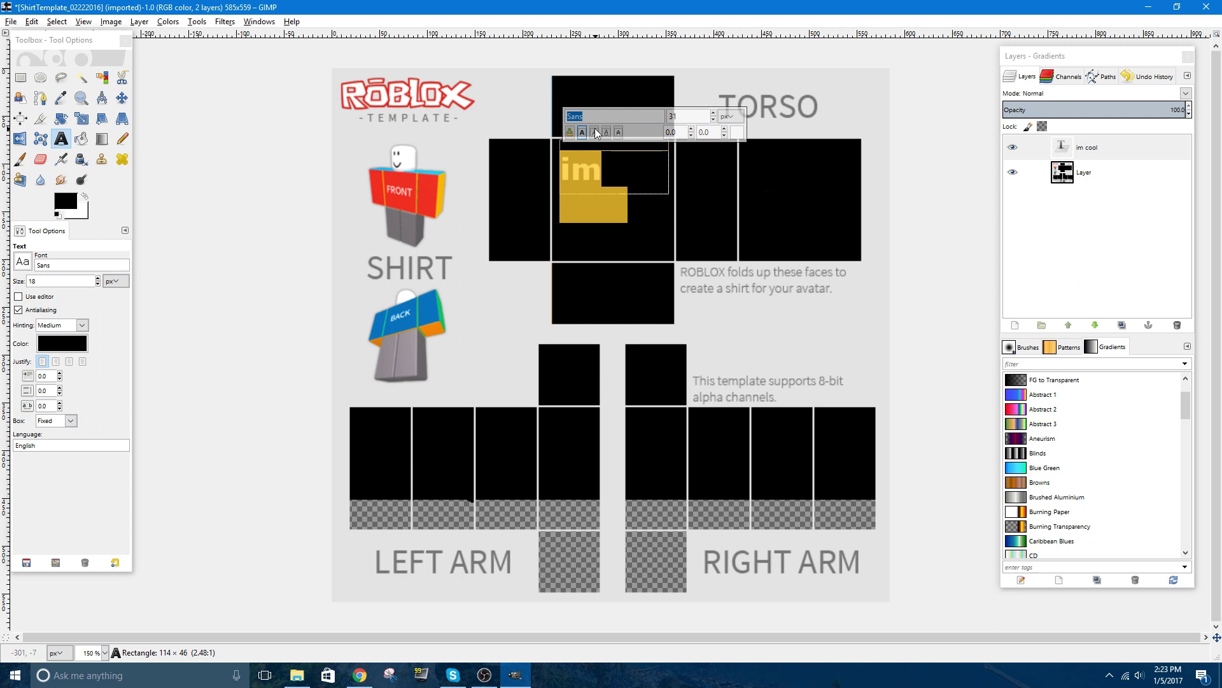
pyautogui.press('Escape')
pyautogui.press('m')
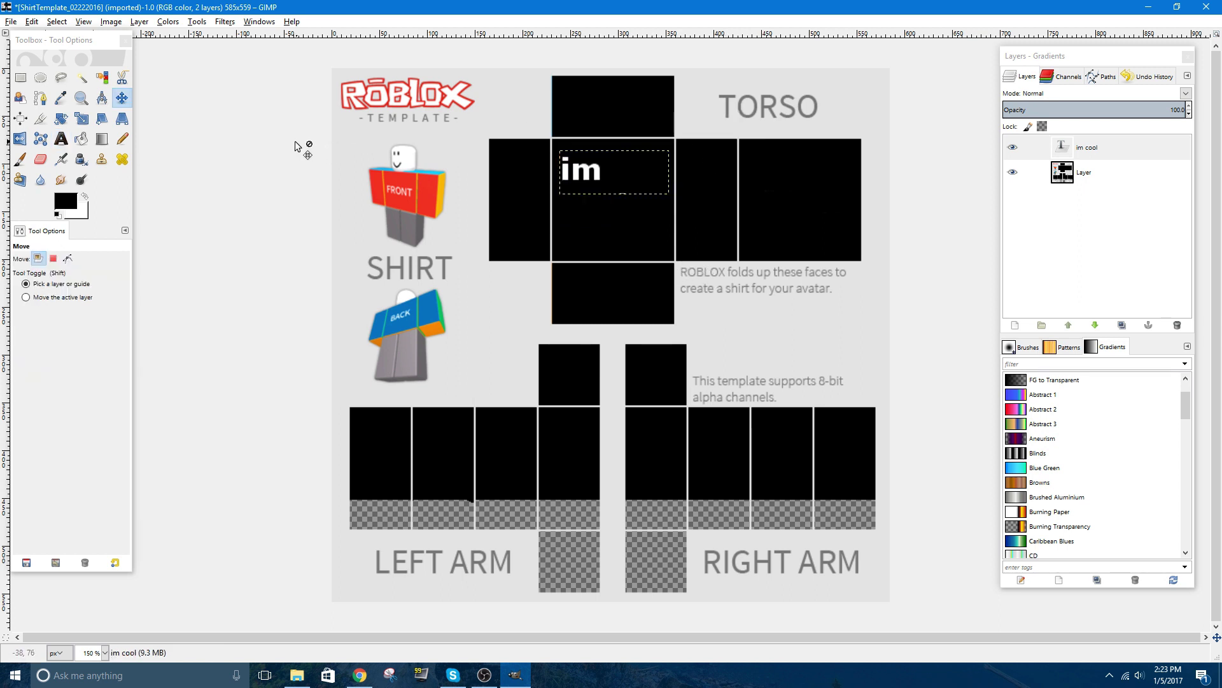
# Restore the image window and start exporting the design to the Desktop folder.
pyautogui.doubleClick(149, 9)
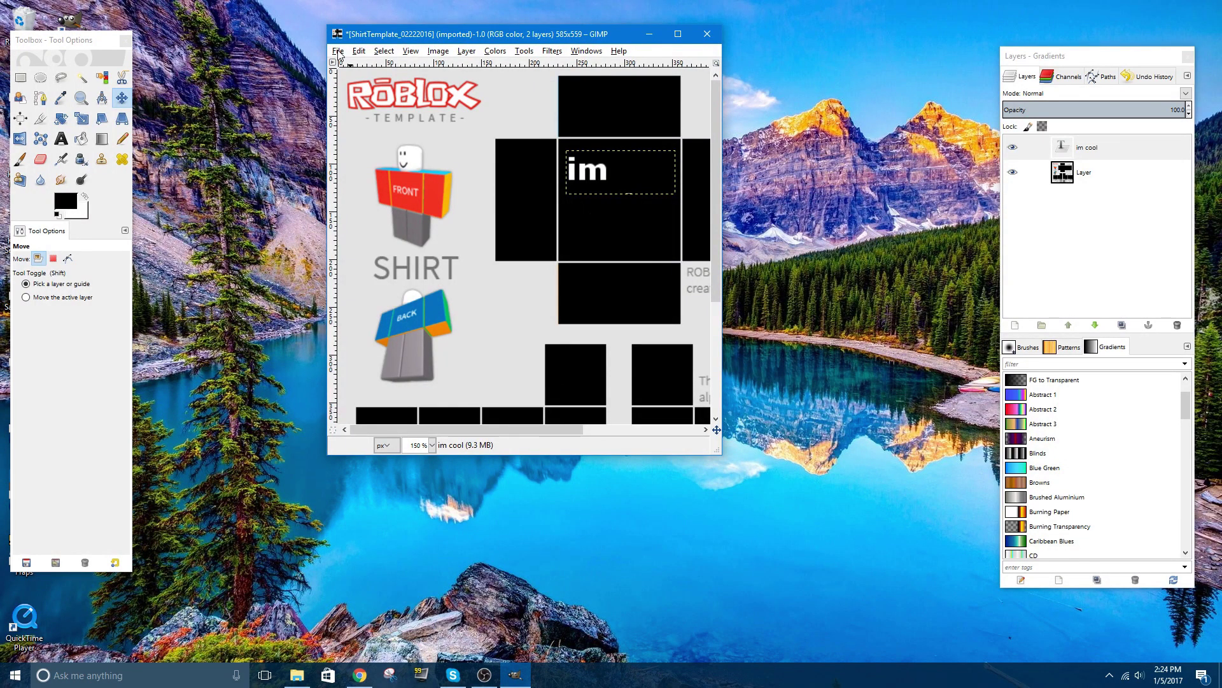
pyautogui.doubleClick(667, 34)
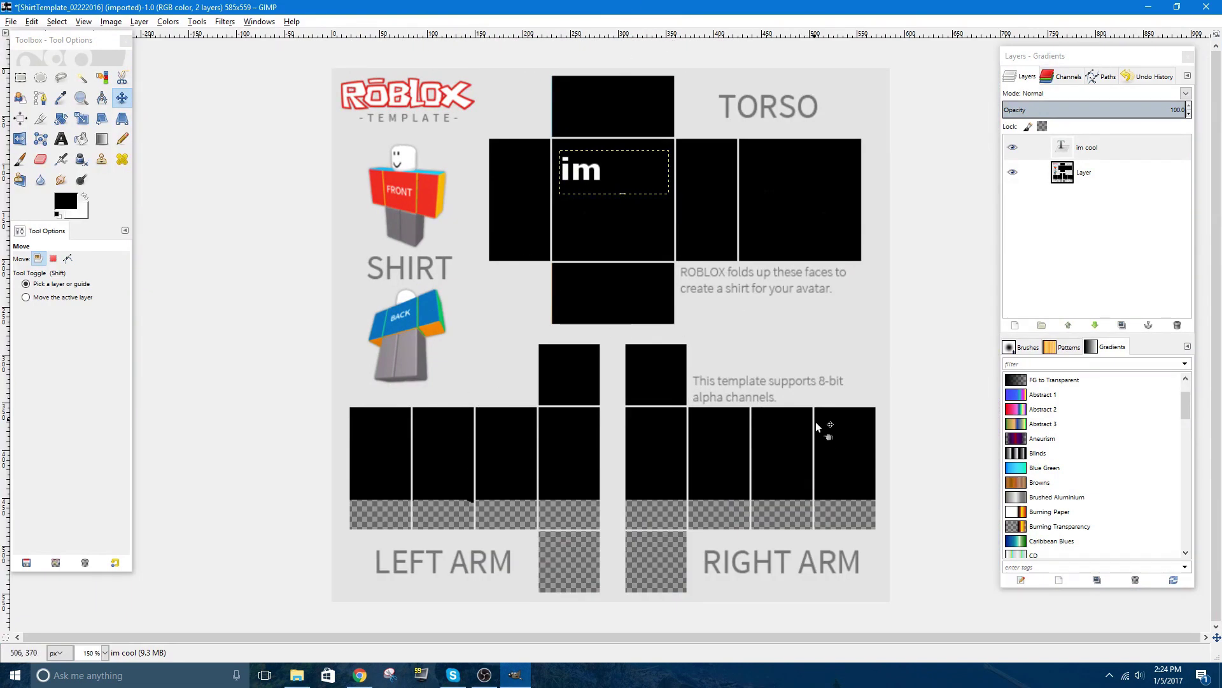
pyautogui.doubleClick(209, 5)
pyautogui.click(357, 91)
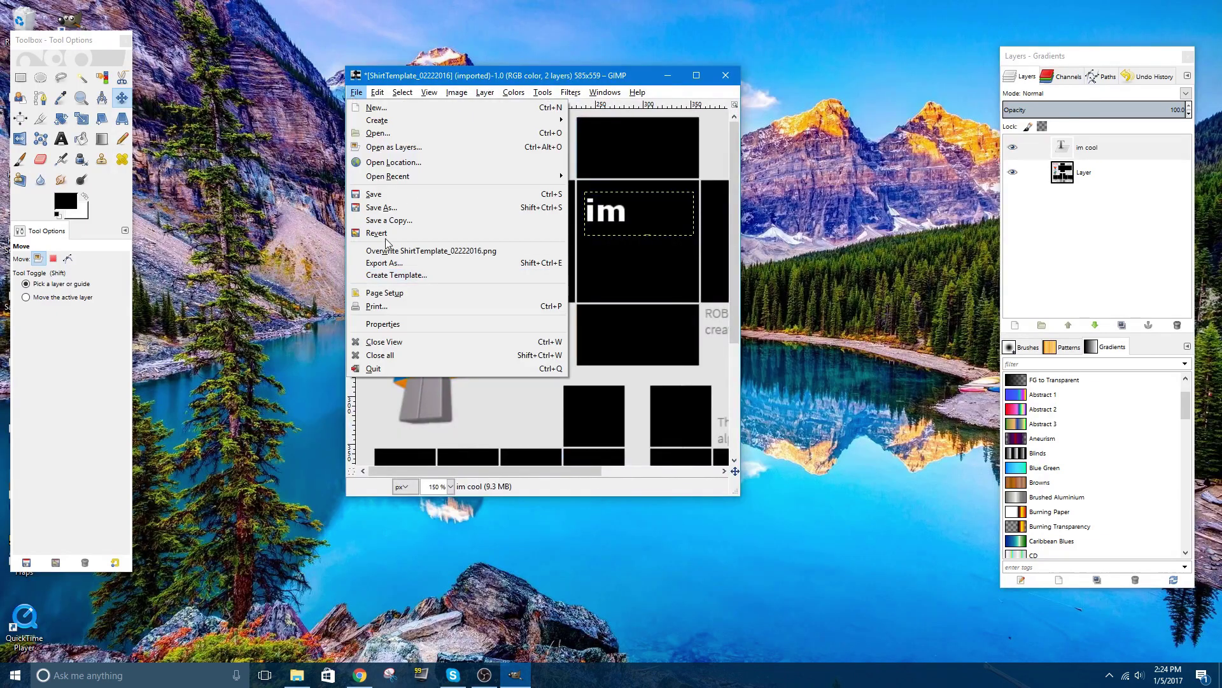
pyautogui.click(359, 94)
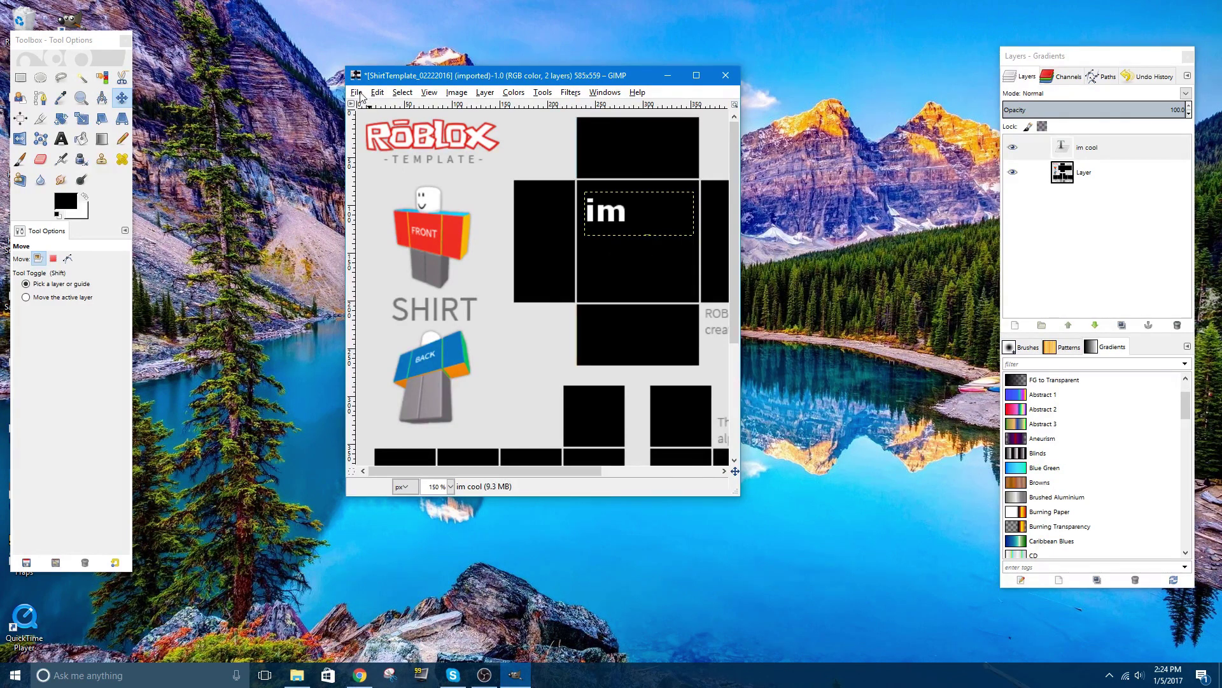
pyautogui.click(357, 93)
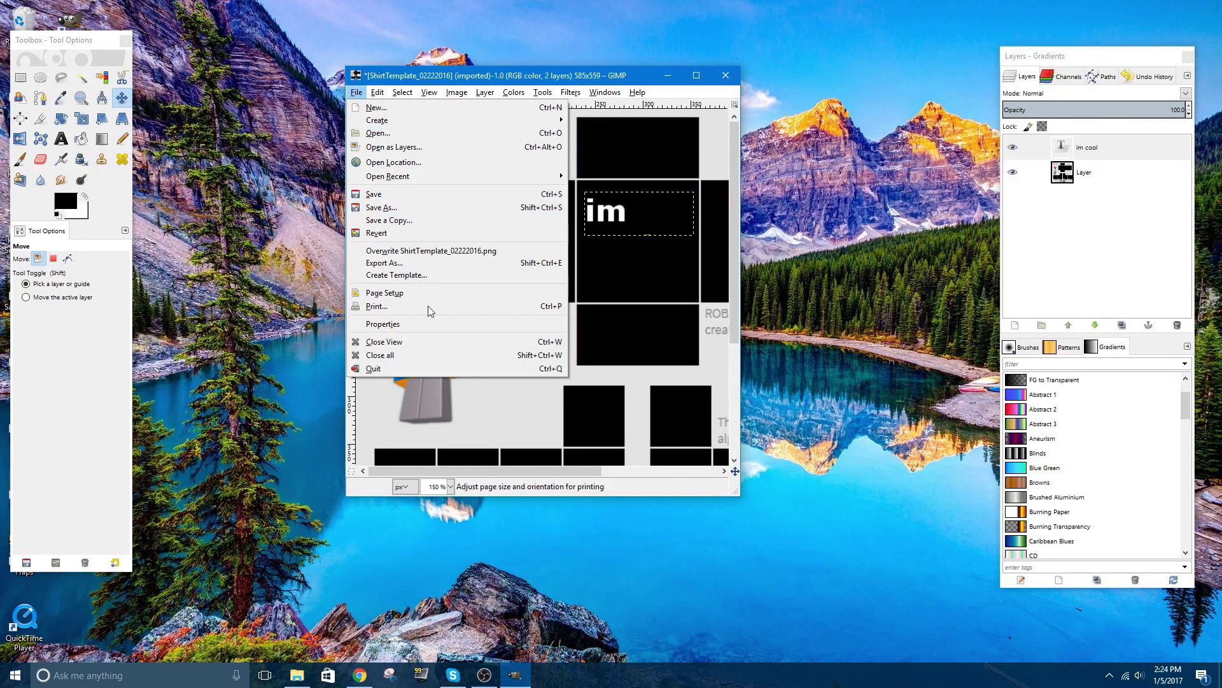
pyautogui.click(402, 263)
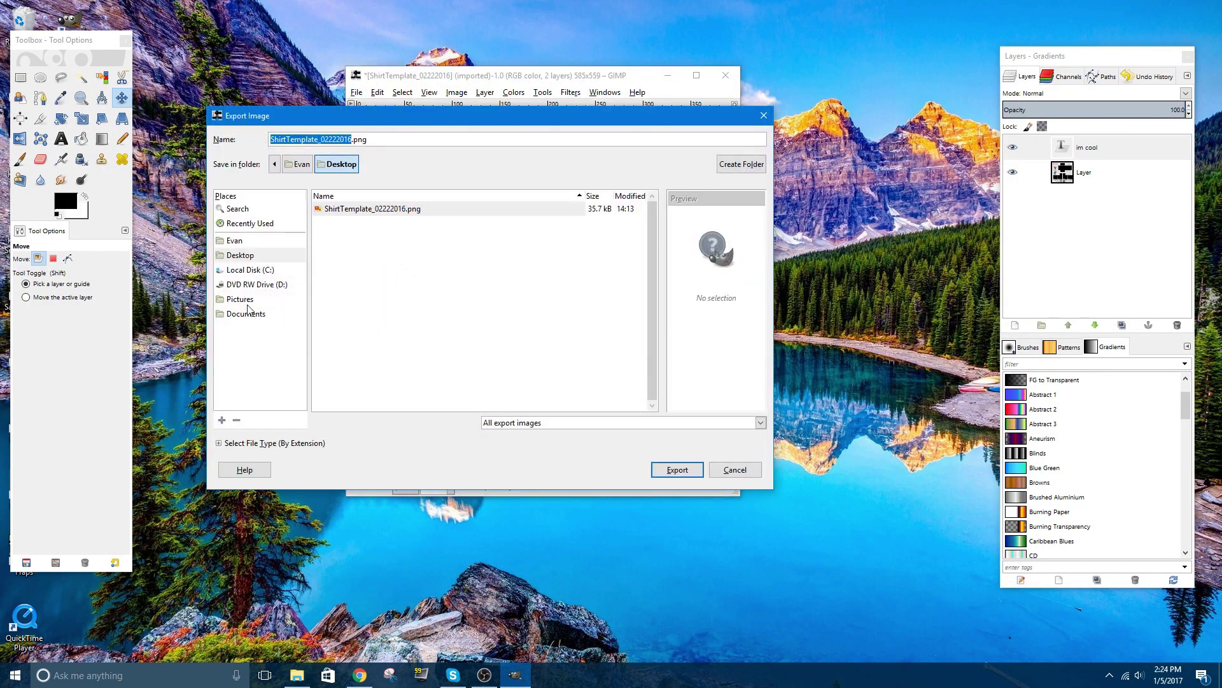
pyautogui.click(246, 258)
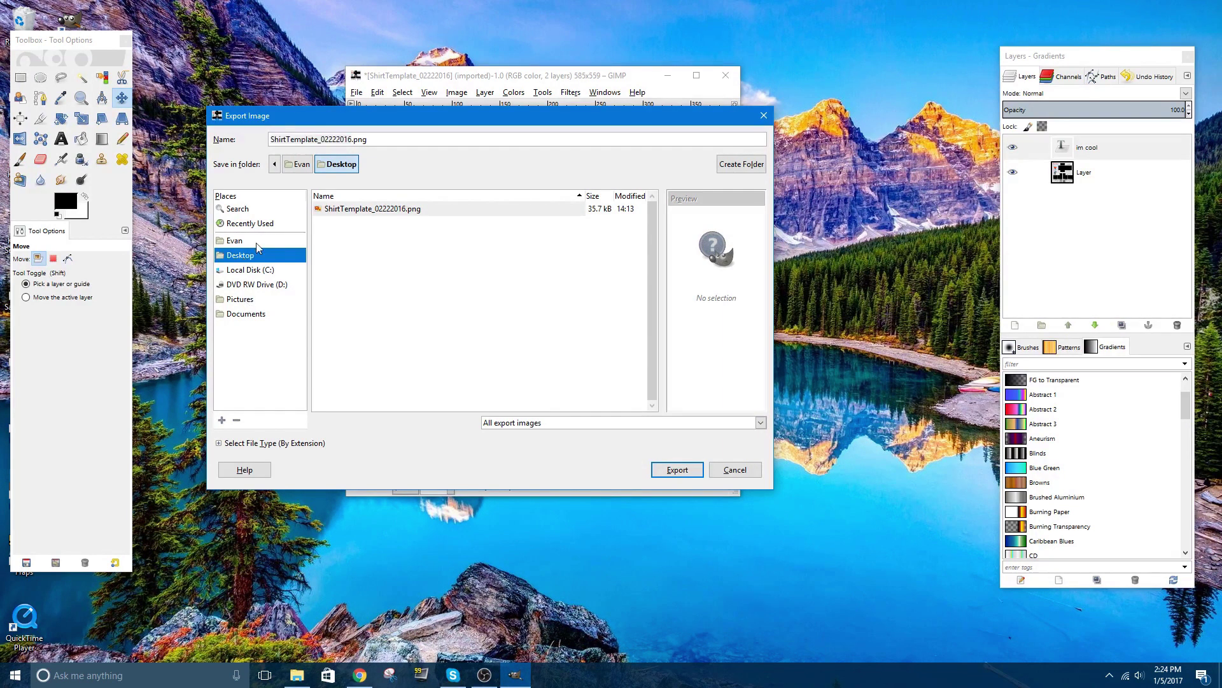
# Save it as SHIRT TEST.png with the default PNG options, then show the desktop.
pyautogui.doubleClick(351, 139)
pyautogui.write('SHIRT TEST')
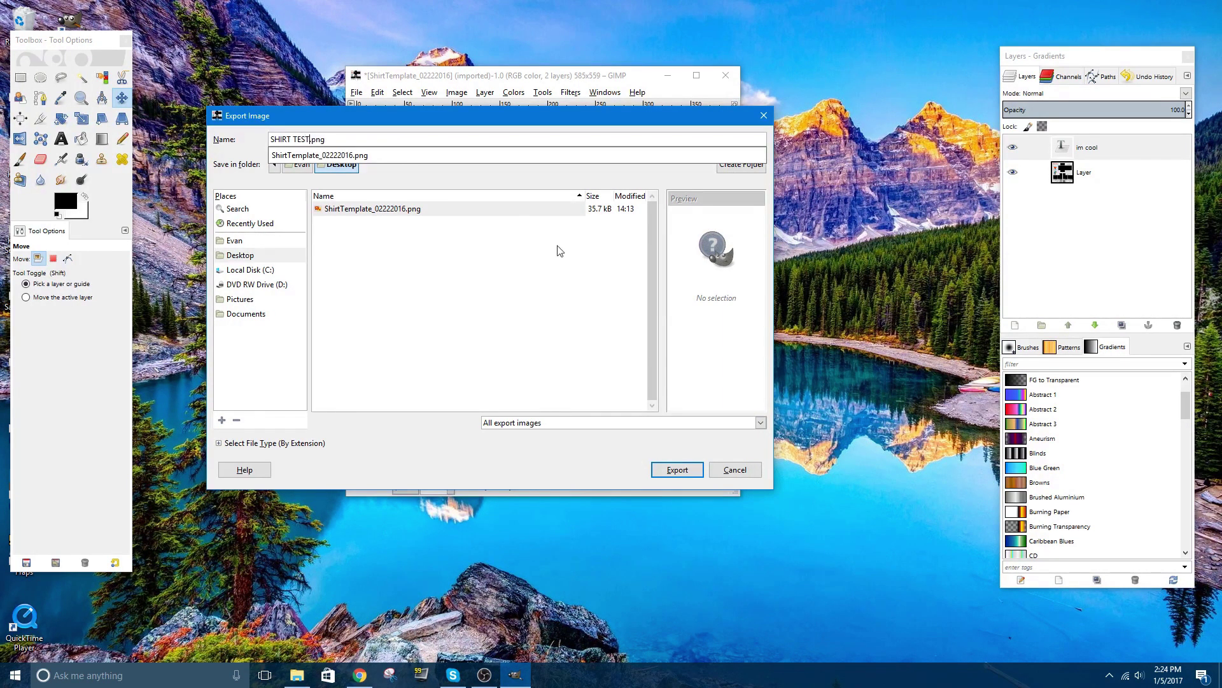
pyautogui.click(679, 471)
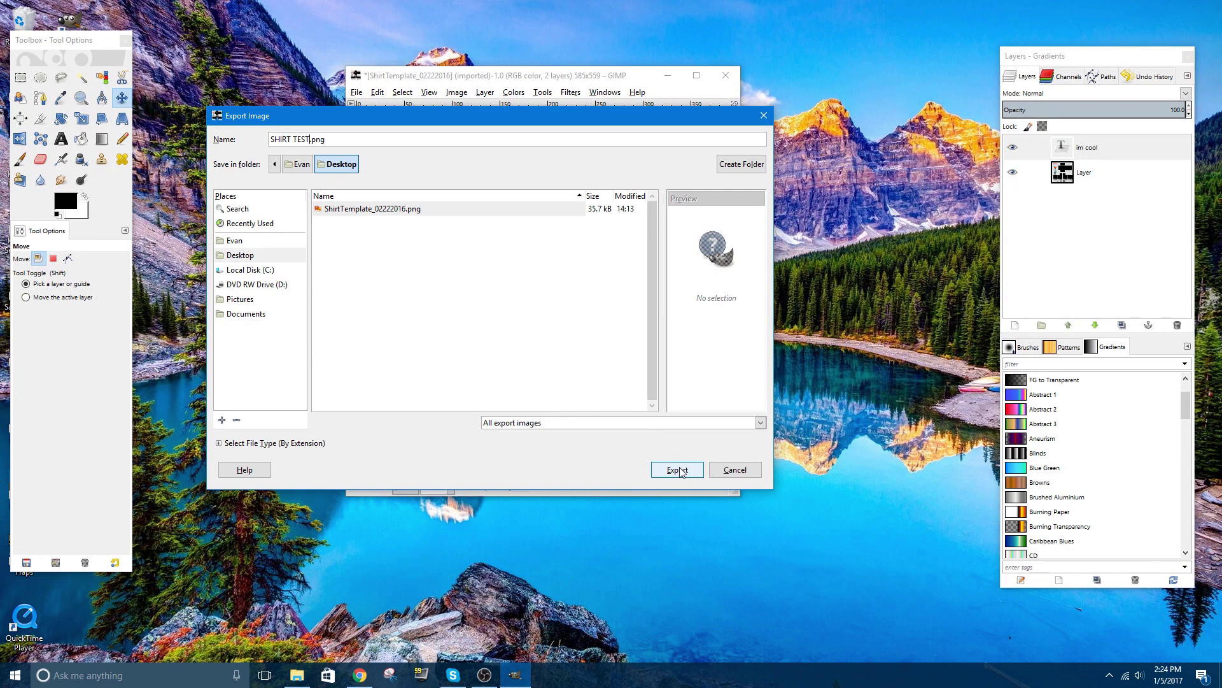
pyautogui.click(677, 470)
pyautogui.click(622, 463)
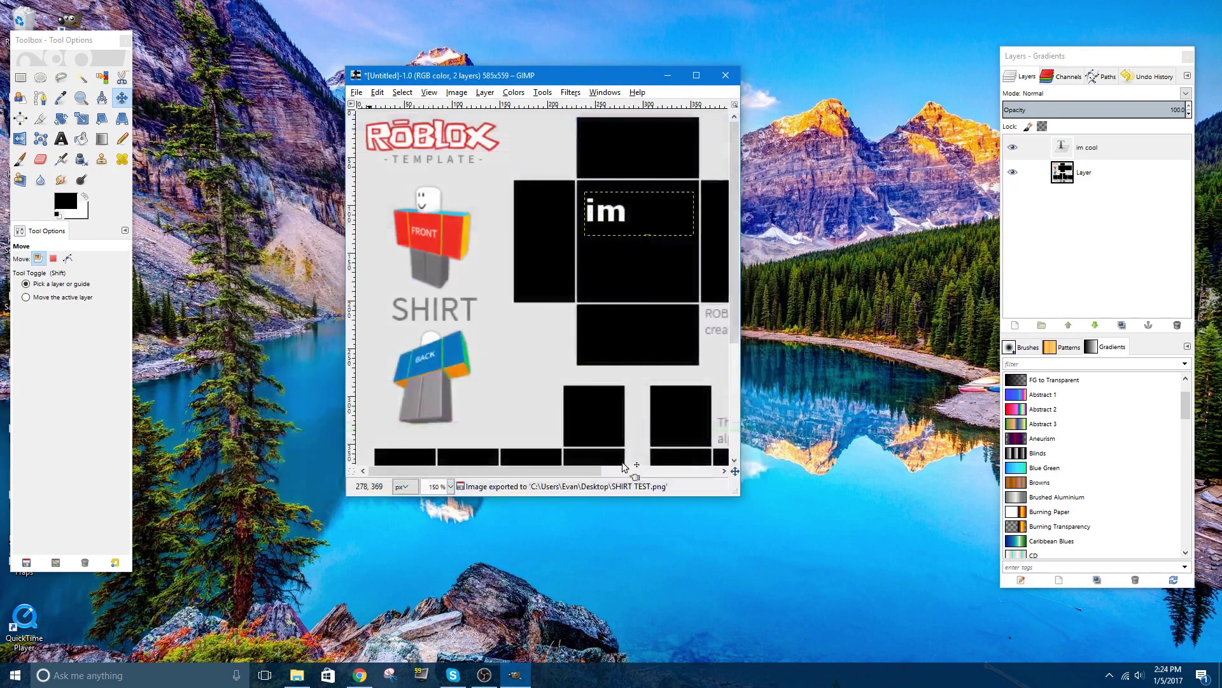
pyautogui.press('super+d')
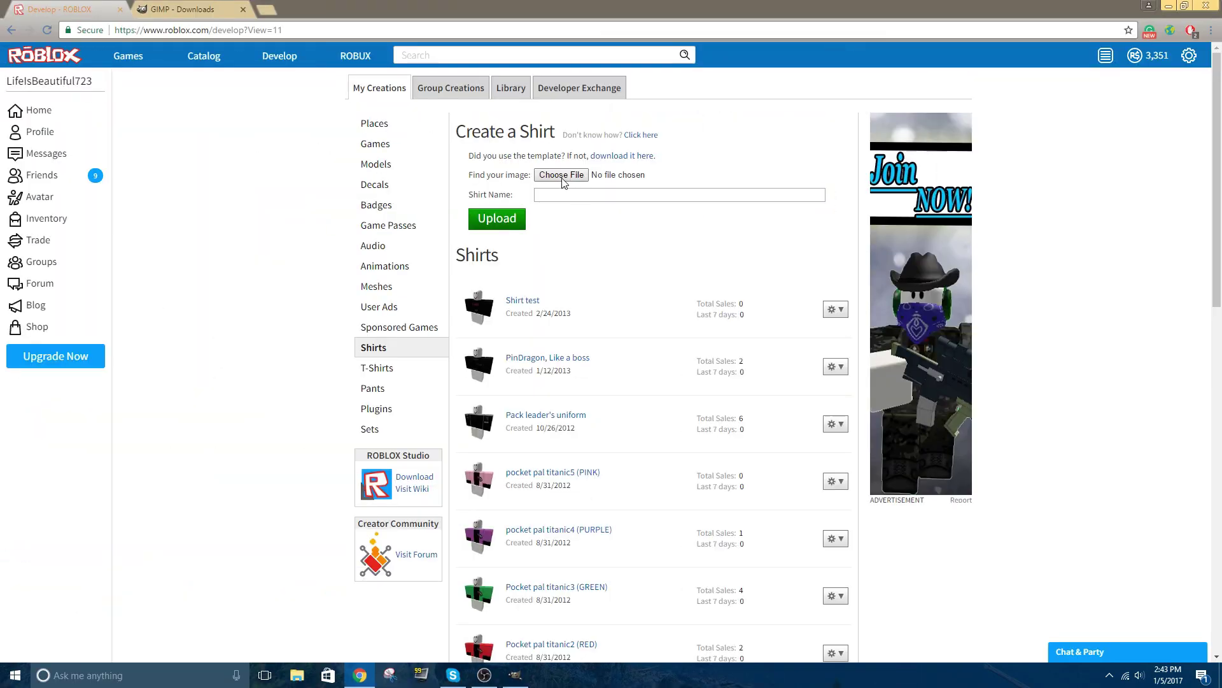
# Upload SHIRT TEST.png as a shirt named SHIRT TEST, then go to the Roblox home page.
pyautogui.click(563, 183)
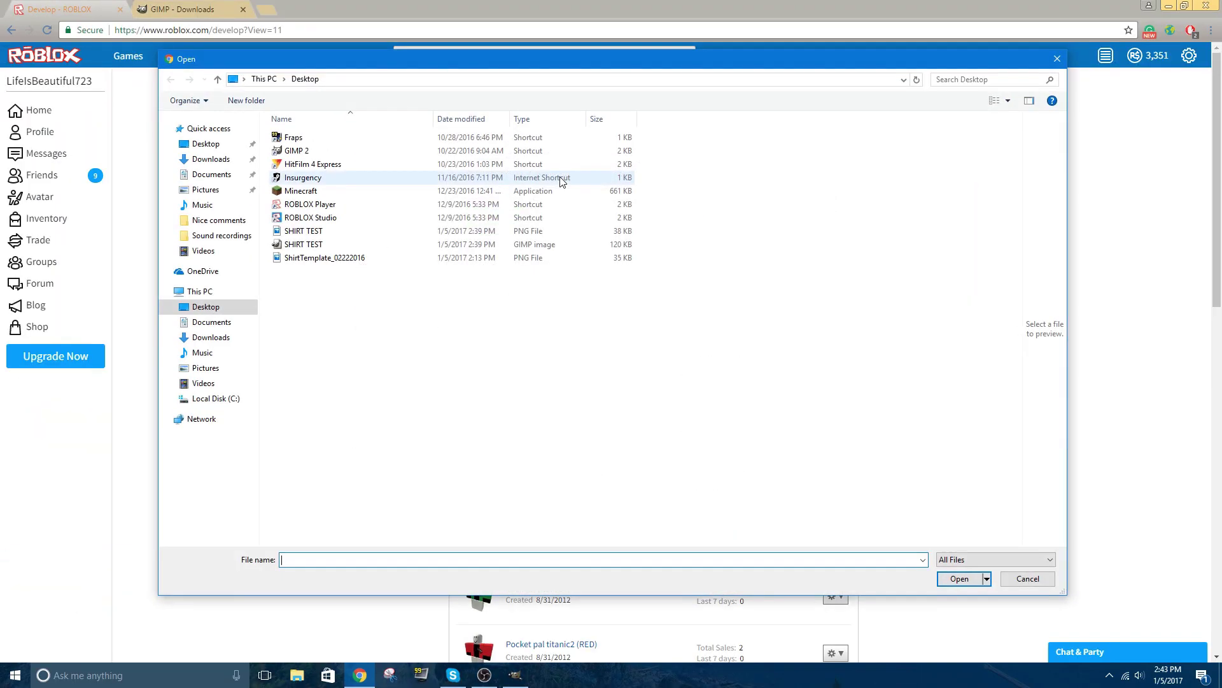
pyautogui.doubleClick(341, 235)
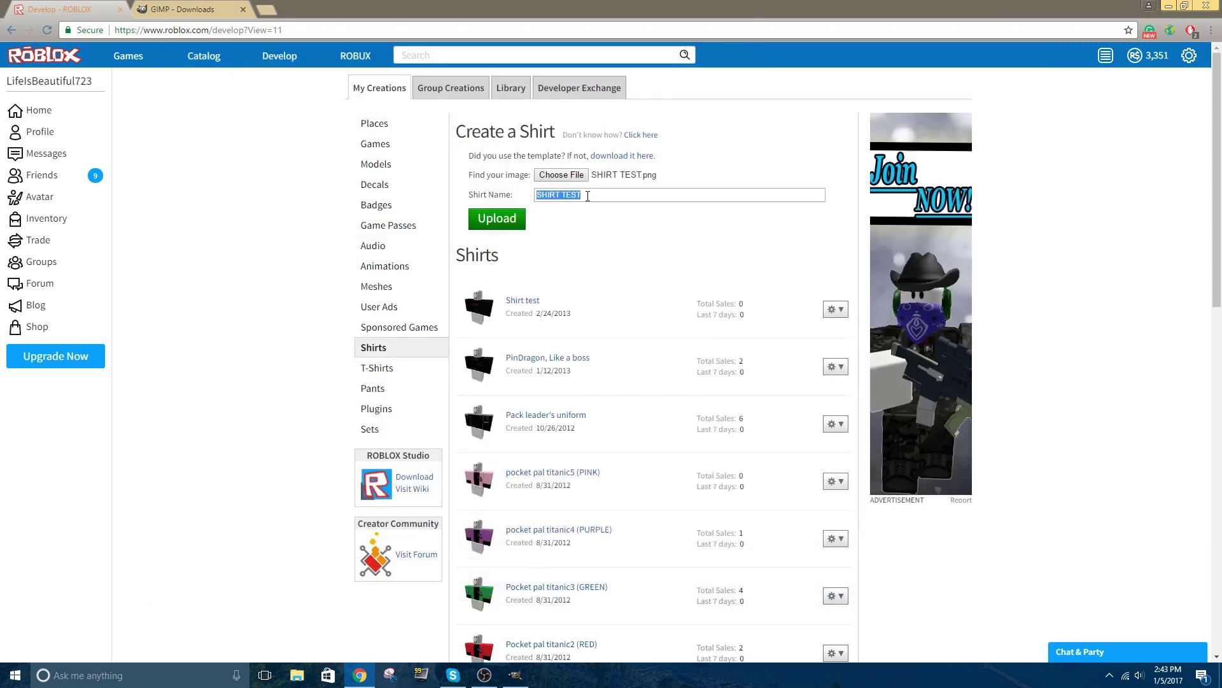
pyautogui.click(586, 197)
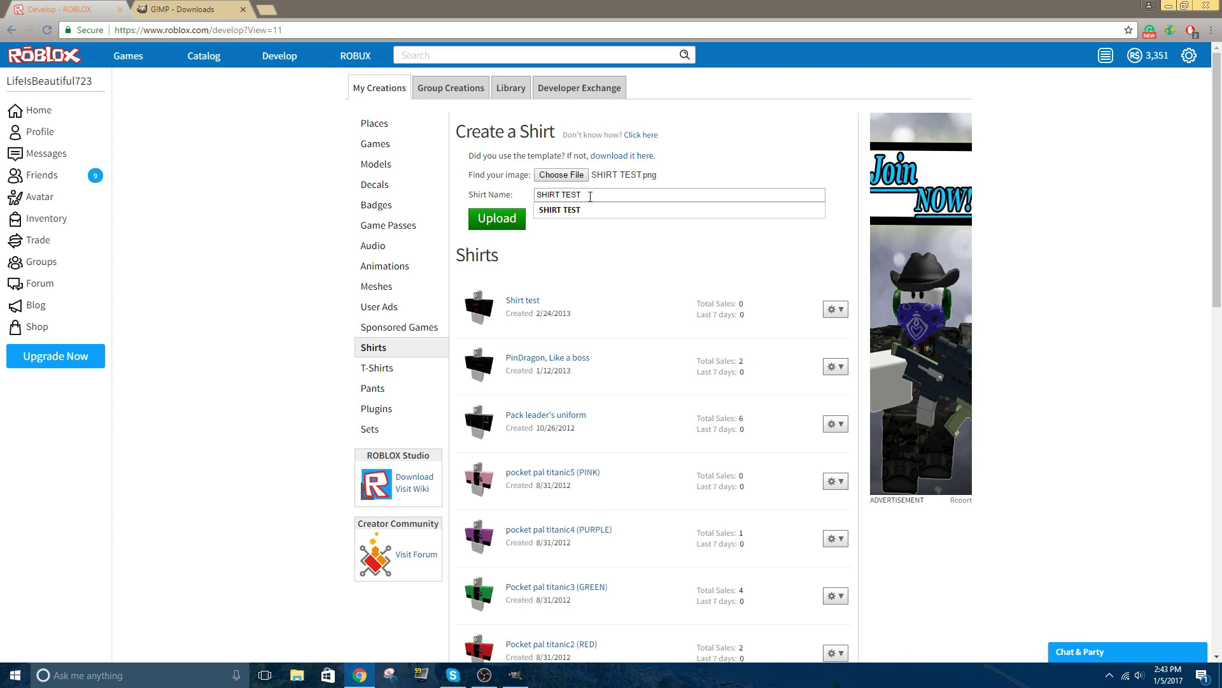
pyautogui.click(510, 222)
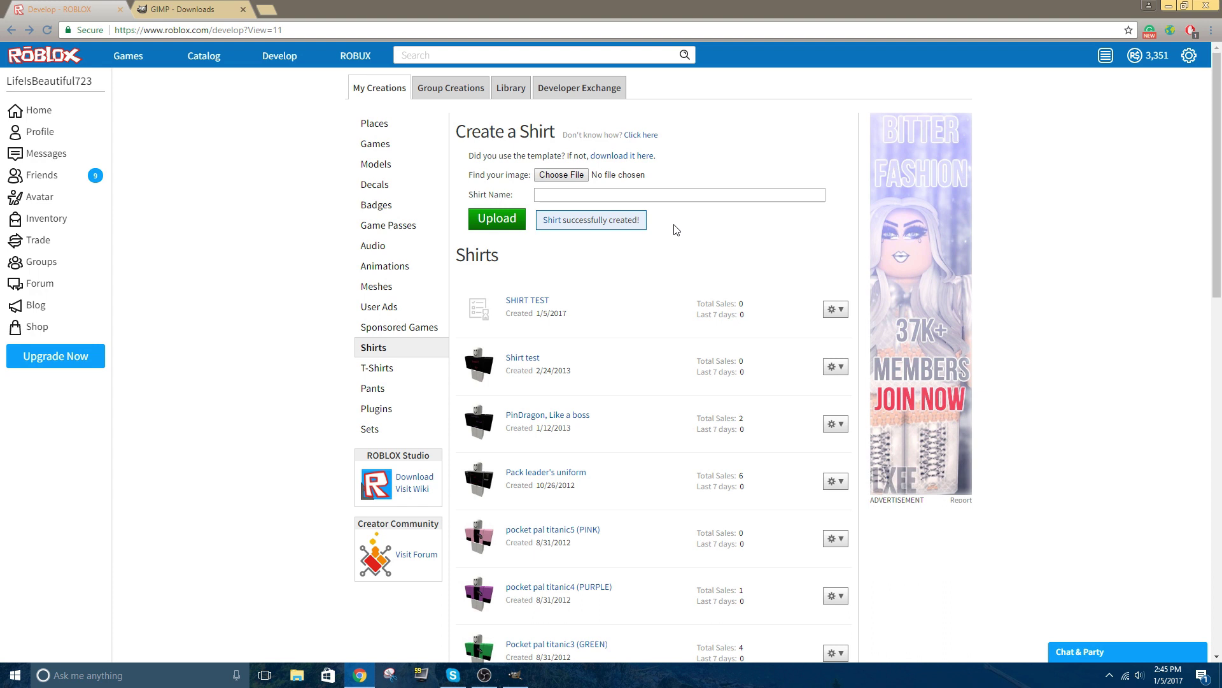
pyautogui.click(37, 114)
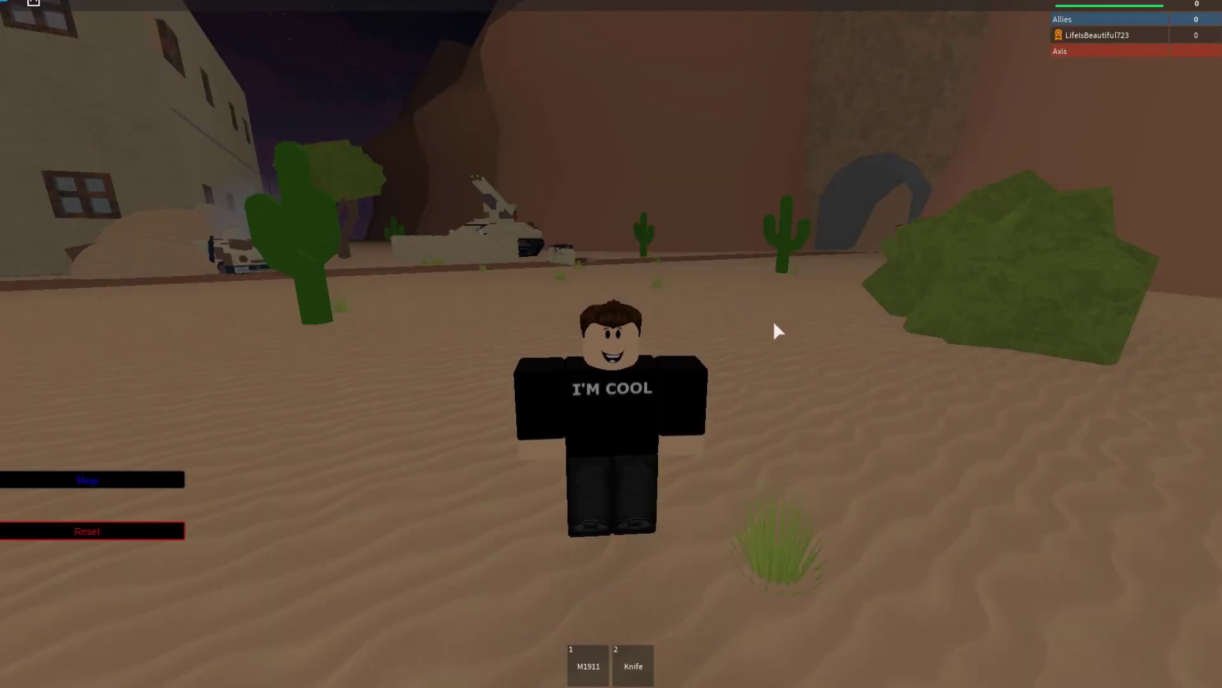
# Zoom and orbit the camera to view the avatar's I'M COOL shirt from a higher angle.
pyautogui.scroll(3, 776, 329)
pyautogui.moveTo(773, 319); pyautogui.dragTo(560, 349)
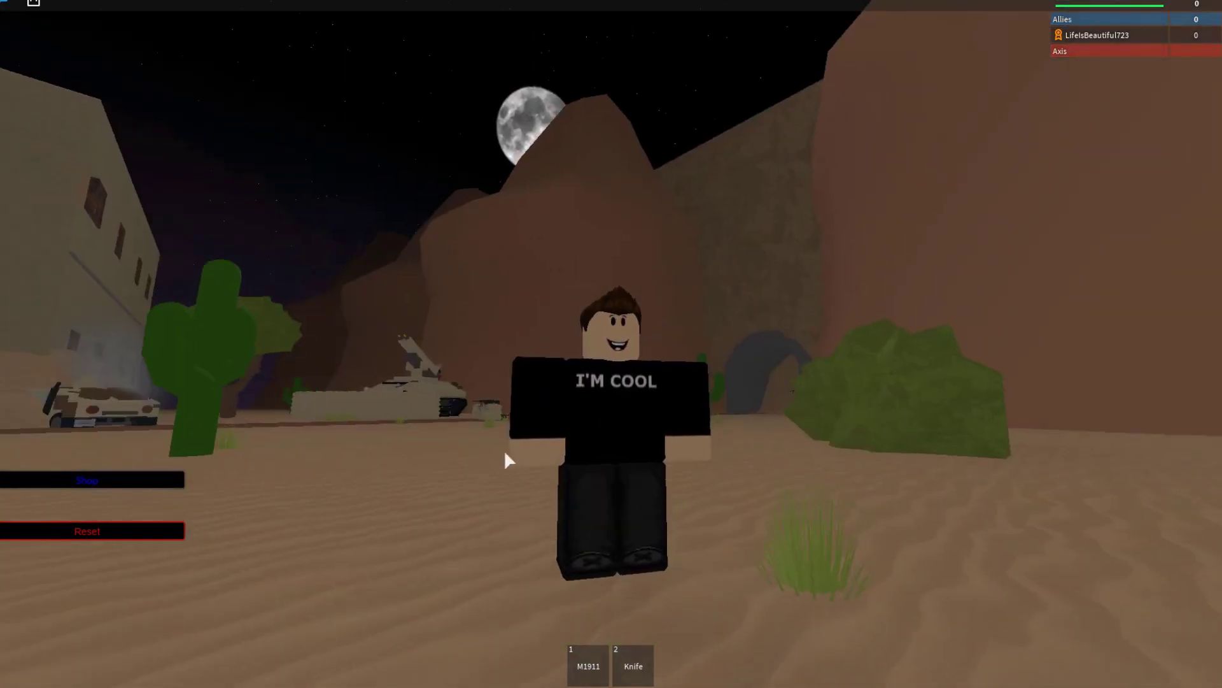
pyautogui.moveTo(649, 354); pyautogui.dragTo(710, 305)
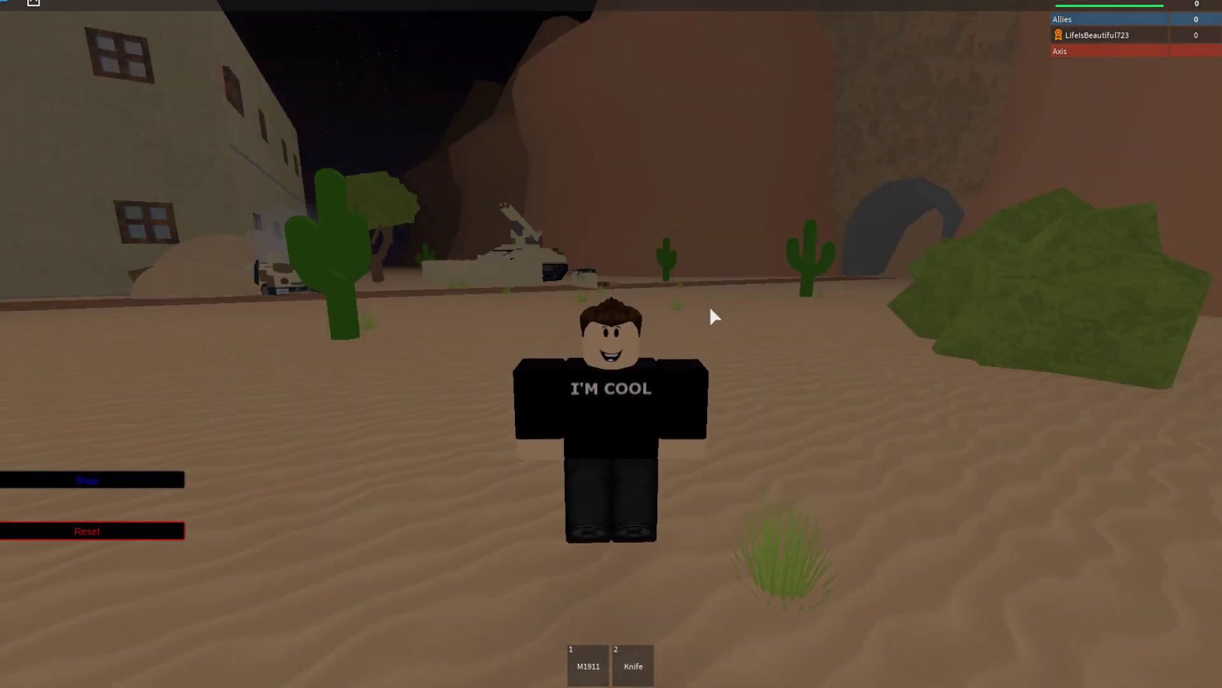